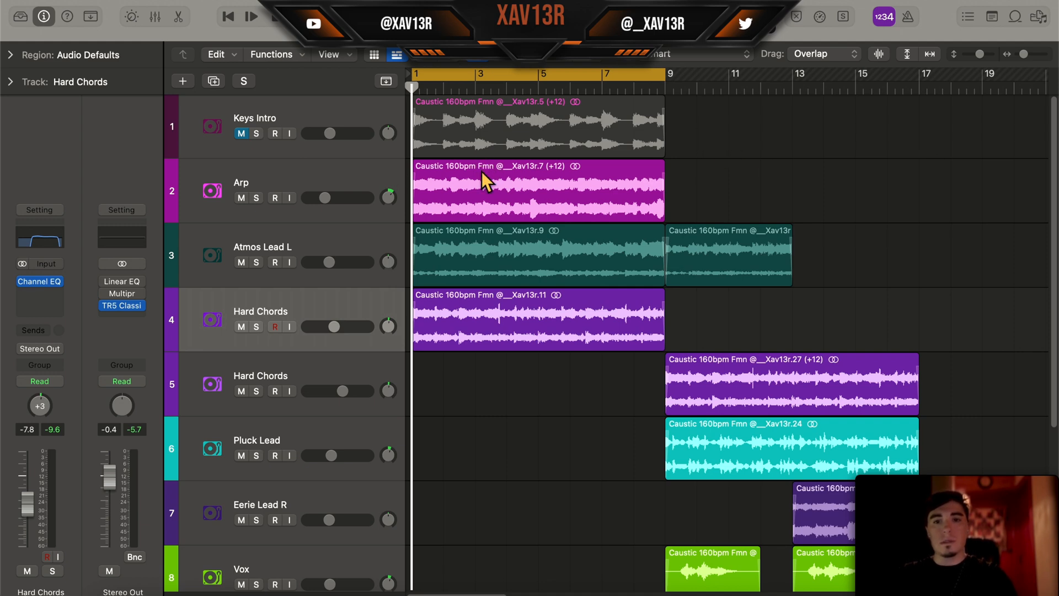
scroll(763, 173, "down", 5)
scroll(763, 172, "up", 5)
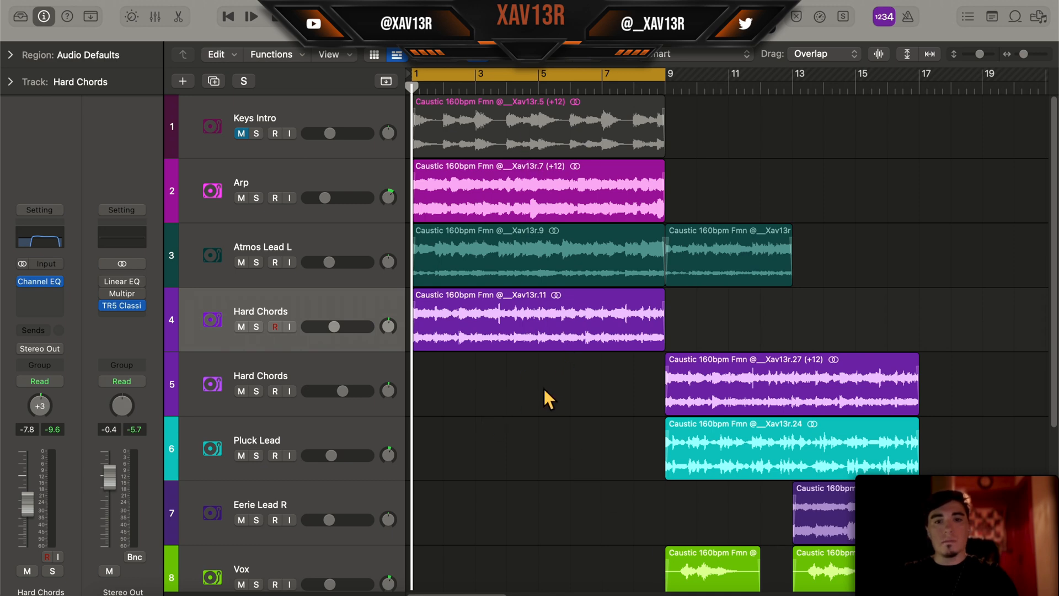
scroll(546, 386, "down", 2)
scroll(544, 383, "up", 2)
Step: Solo the Hard Chords track on track 4 and play back its region over bars 1 to 9
left_click(491, 181)
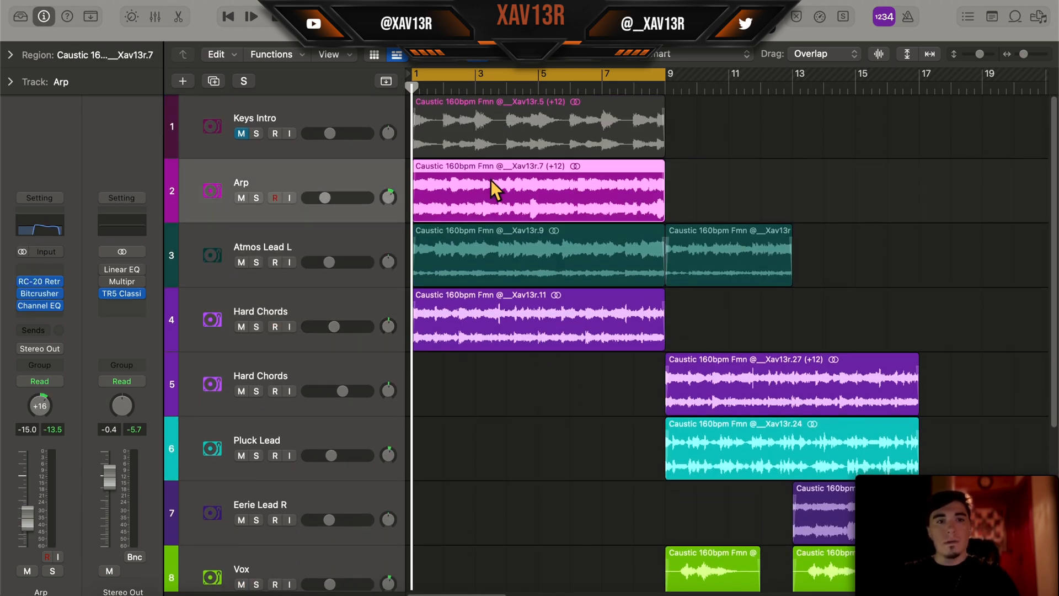
left_click(474, 267)
left_click(473, 321)
double_click(509, 322)
key("s")
key("space")
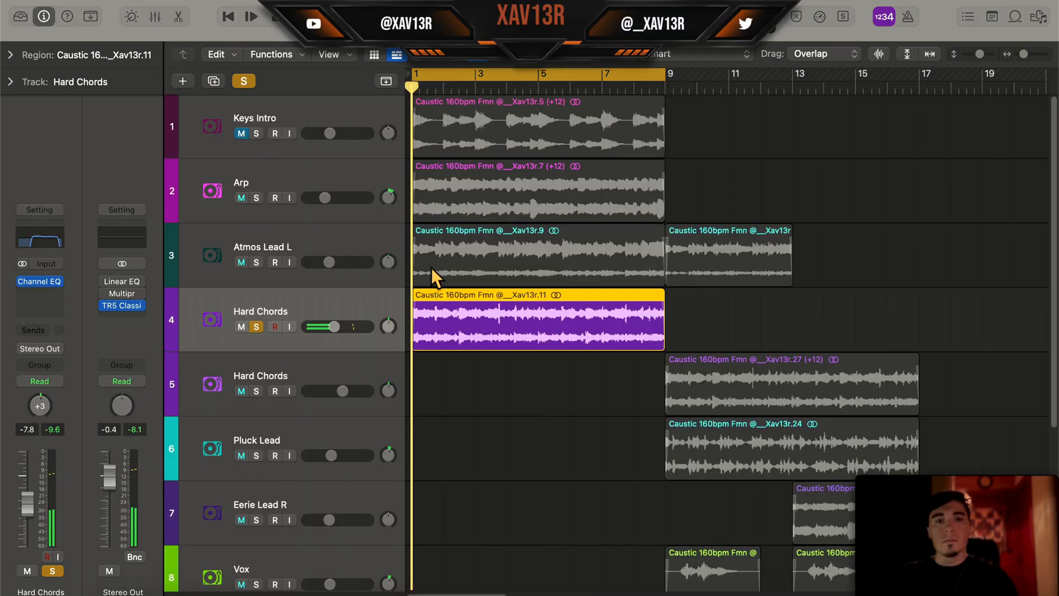
Step: Switch the solo from Hard Chords to Arp and audition the Arp region in the audio editor
left_click(256, 197)
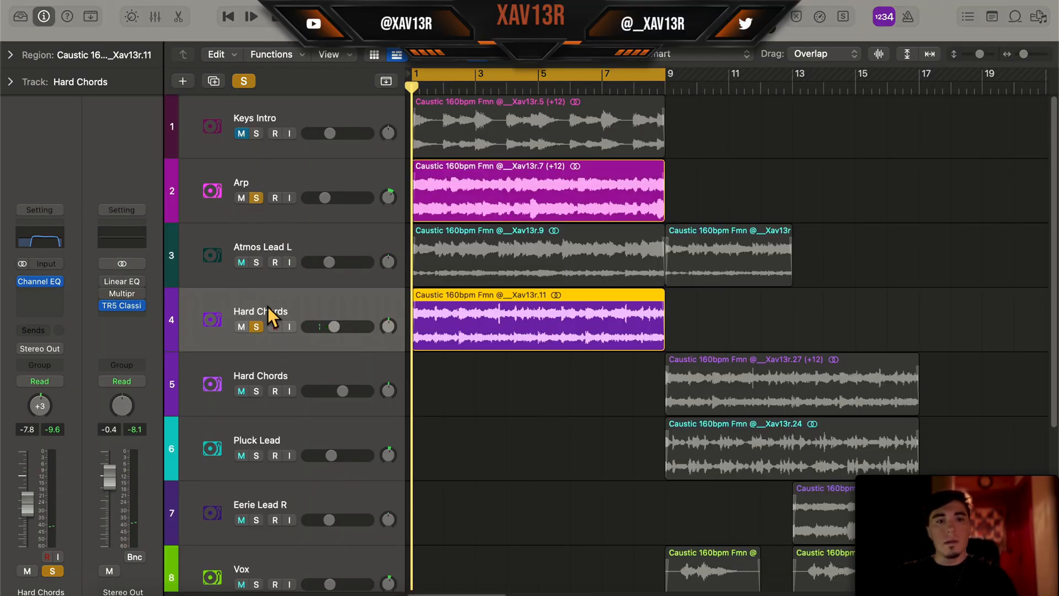
left_click(257, 326)
double_click(465, 210)
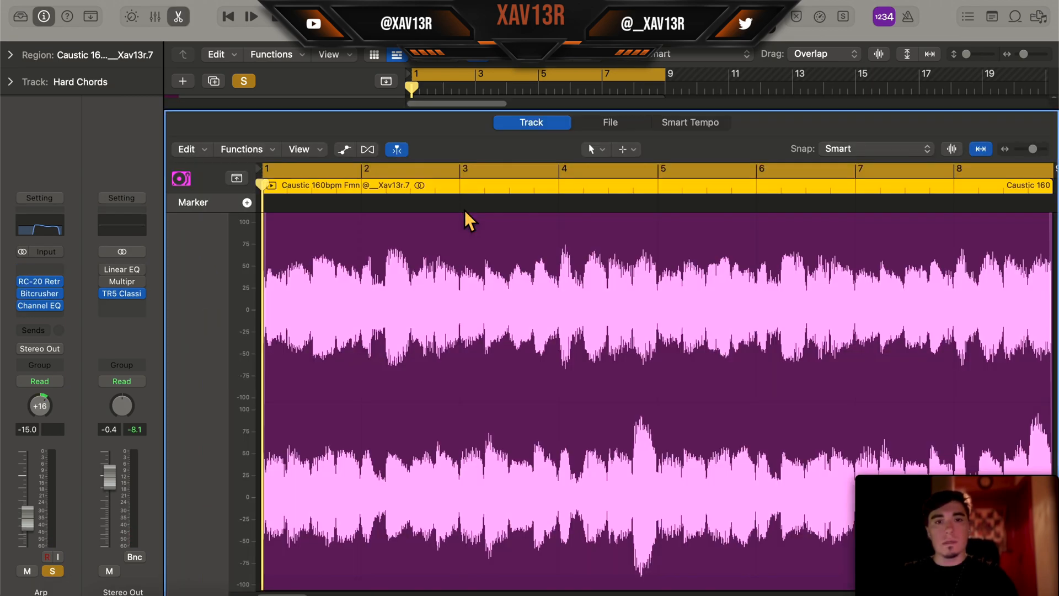
key("space")
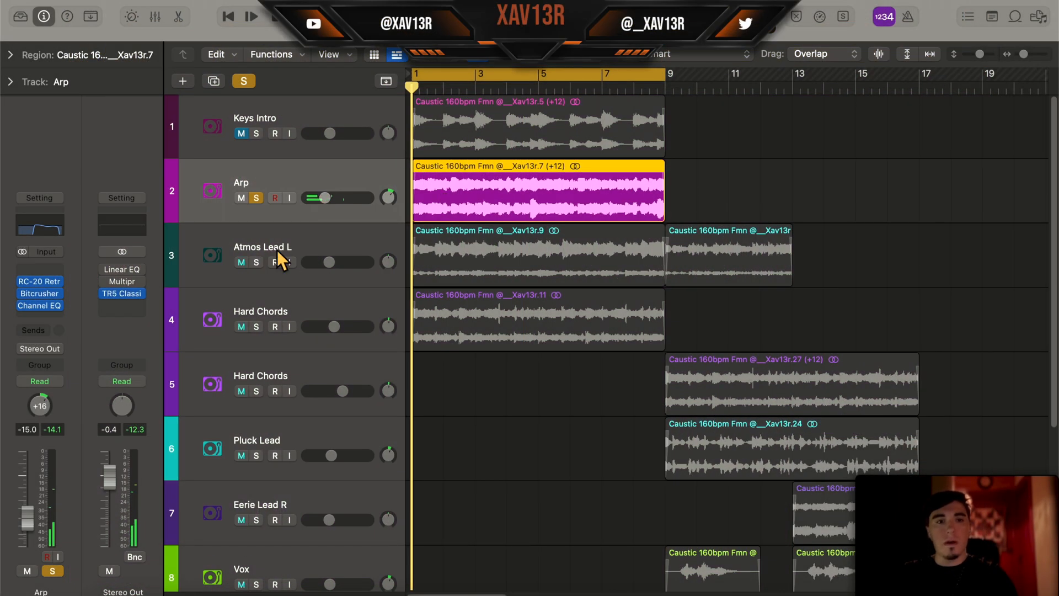
Step: Switch the solo from Arp to Atmos Lead L and audition its first region in the audio editor
left_click(256, 198)
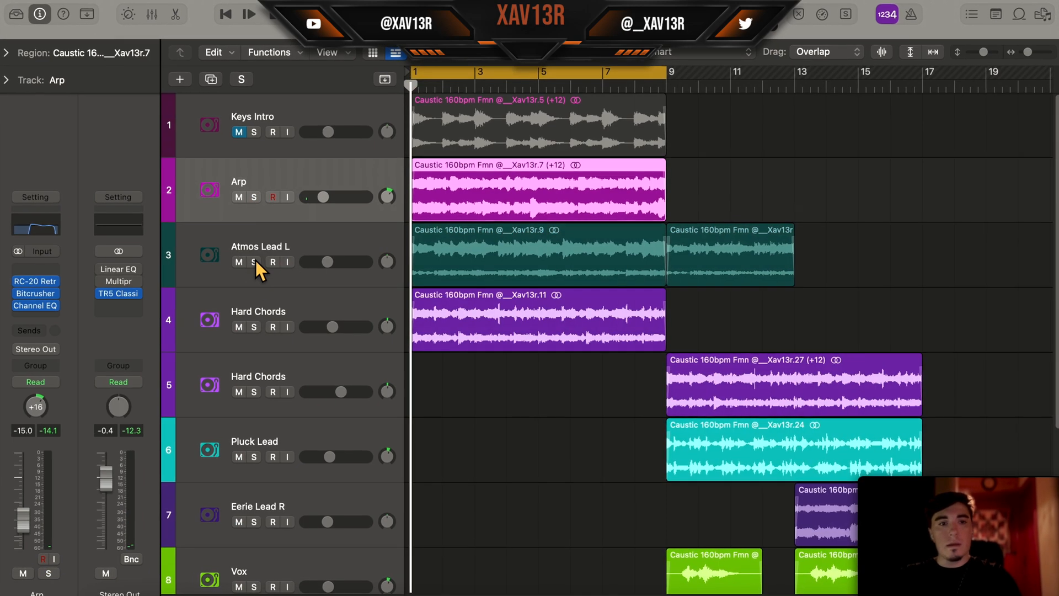
left_click(255, 261)
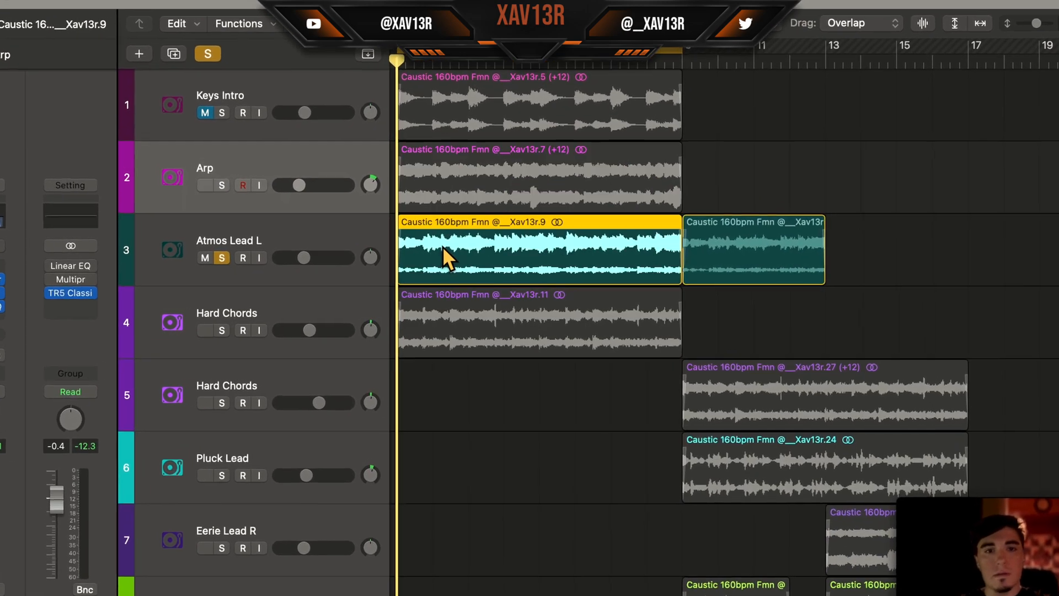
double_click(443, 247)
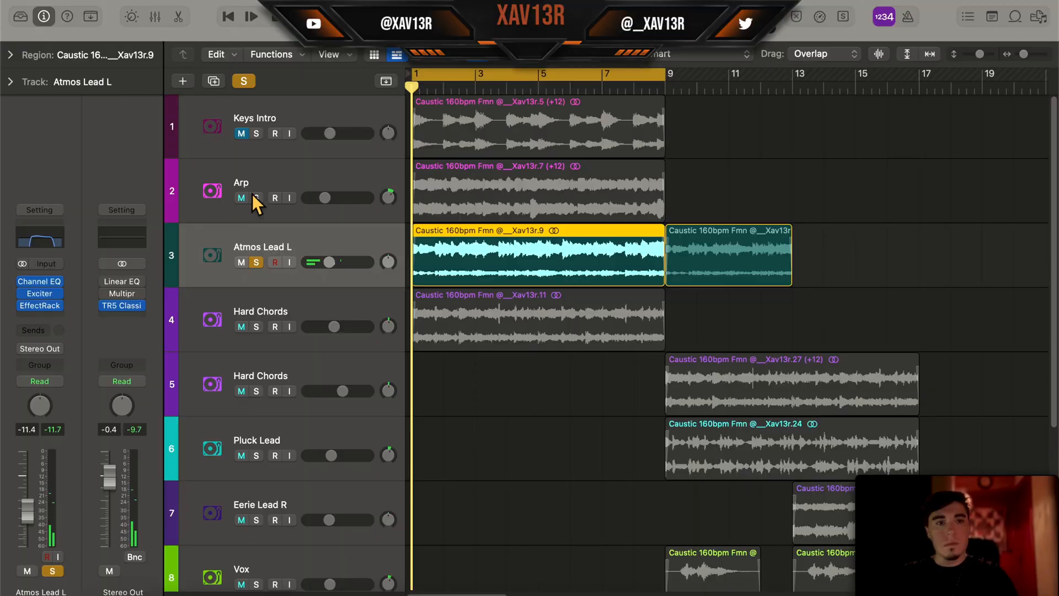
Step: Solo Arp and track 4 Hard Chords together with Atmos Lead L, and inspect the EffectRack plug-in on Atmos Lead L
left_click(256, 197)
left_click(256, 326)
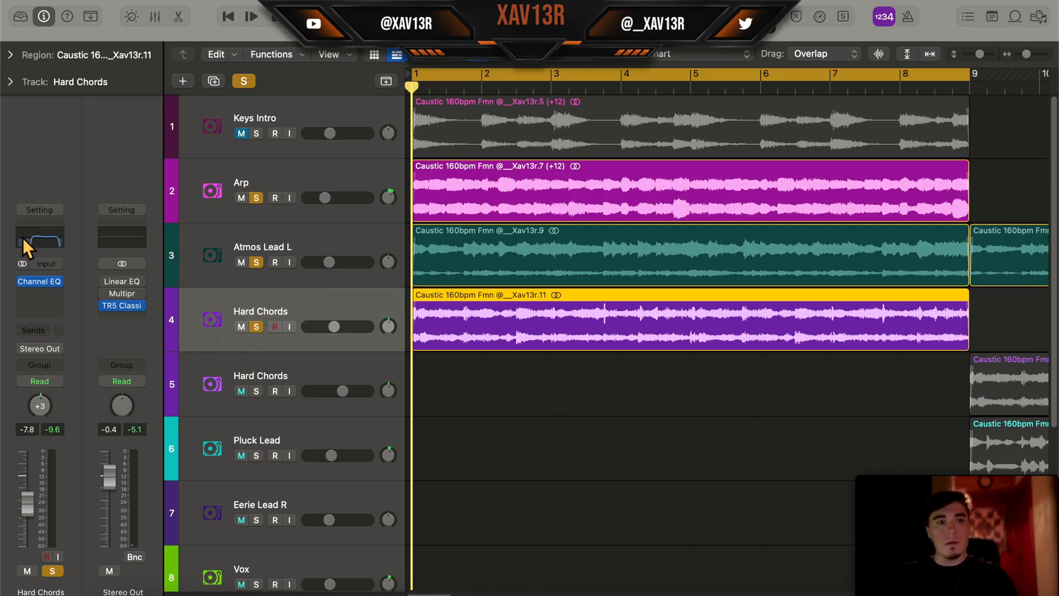
left_click(346, 240)
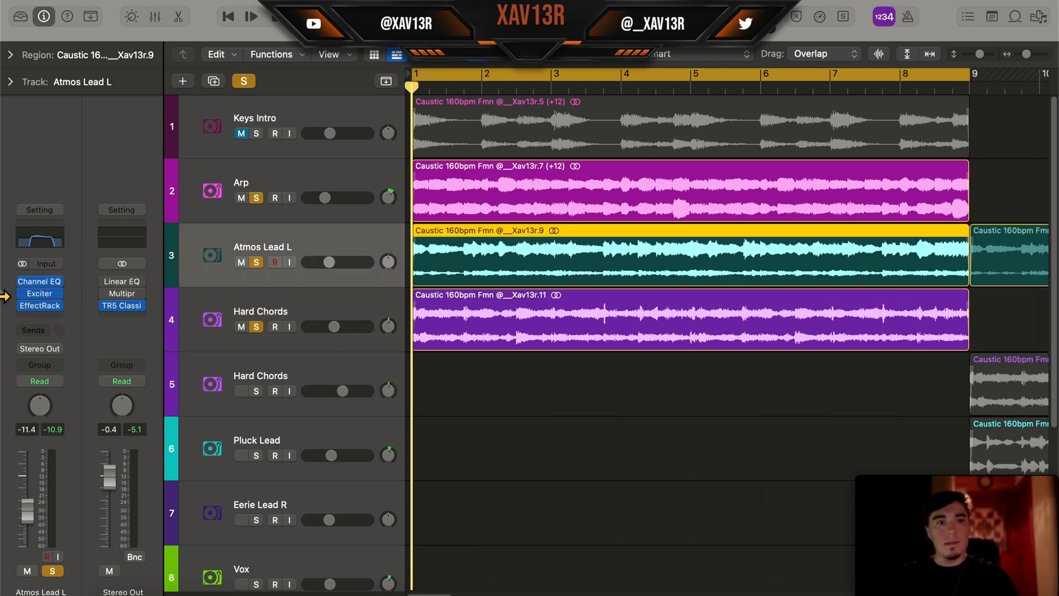
left_click(39, 305)
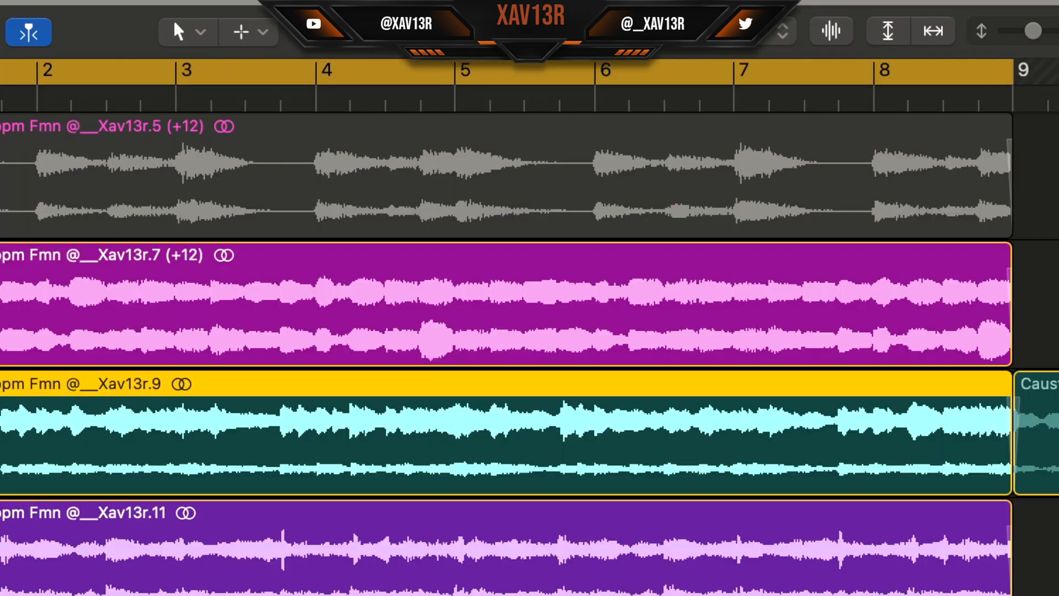
Step: Select the second Atmos Lead L region and set the cycle range to its length, bars 9 to 13
scroll(643, 117, "right", 5)
scroll(641, 118, "down", 3)
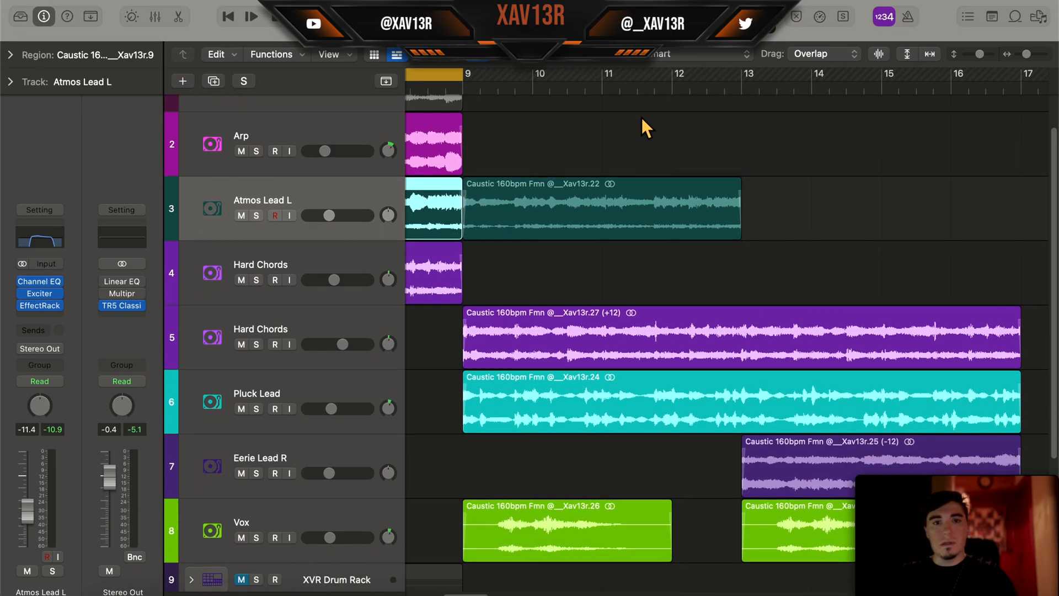
scroll(641, 118, "left", 6)
left_click(719, 186)
key("u")
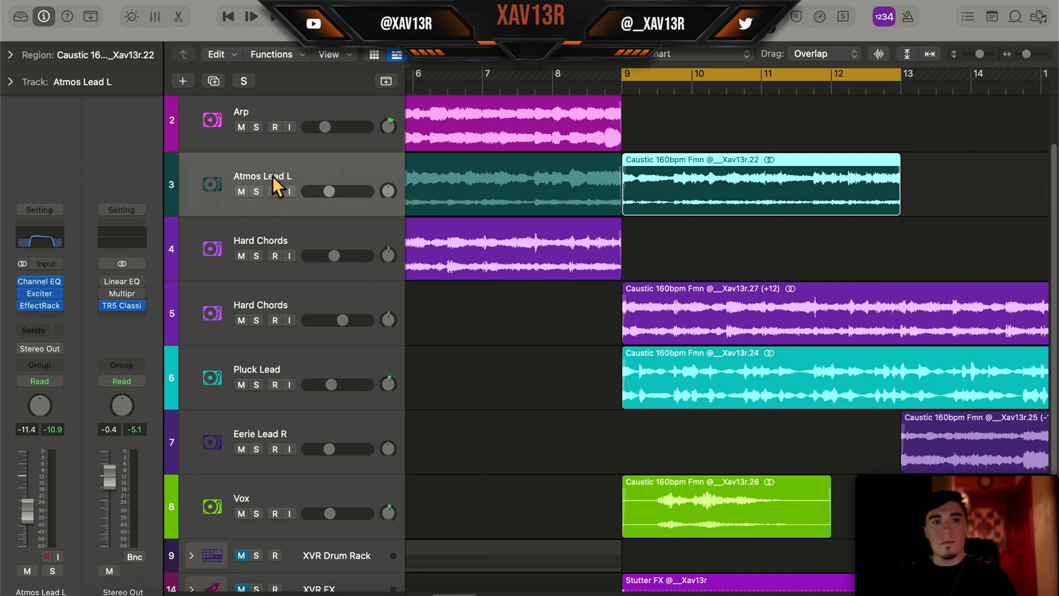
Step: Set the cycle range to the Hard Chords region on track 5, bars 9 to 17, and inspect that track's ShaperBox plug-in
scroll(733, 224, "right", 5)
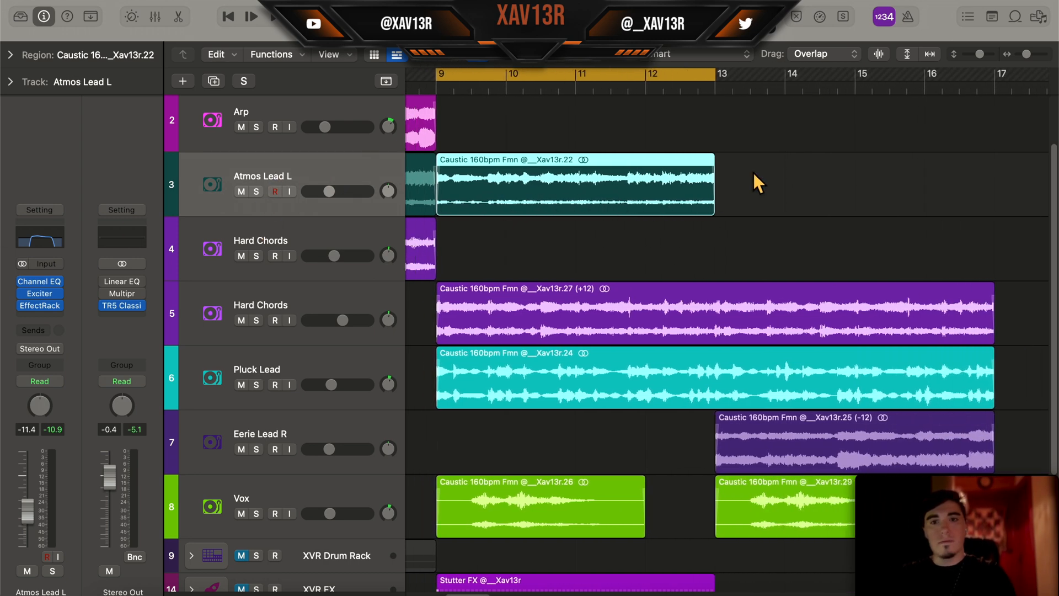
scroll(787, 180, "down", 1)
scroll(920, 243, "down", 2)
left_click(739, 272)
key("u")
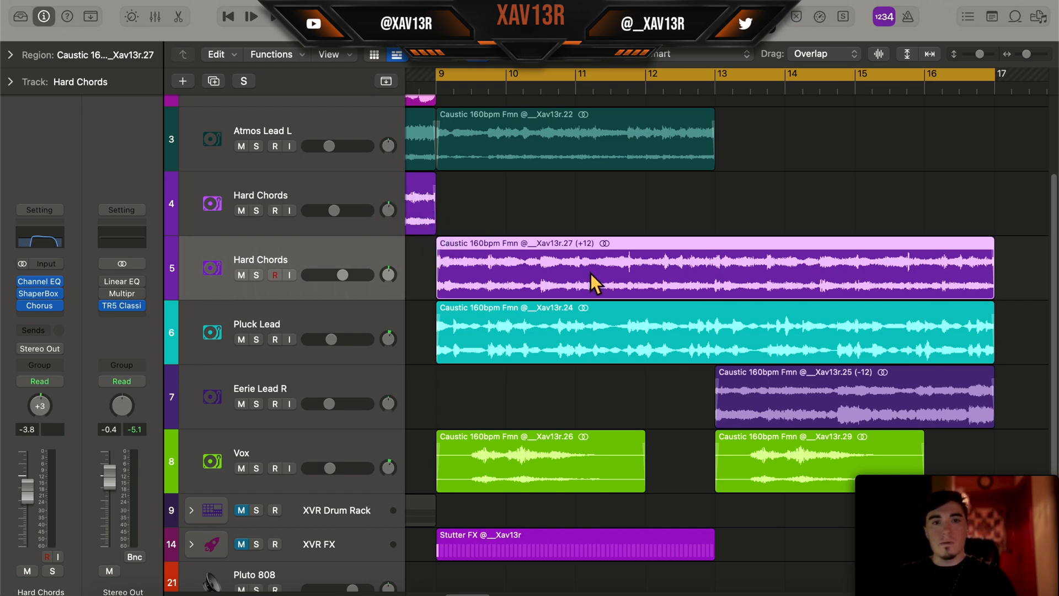
left_click(48, 290)
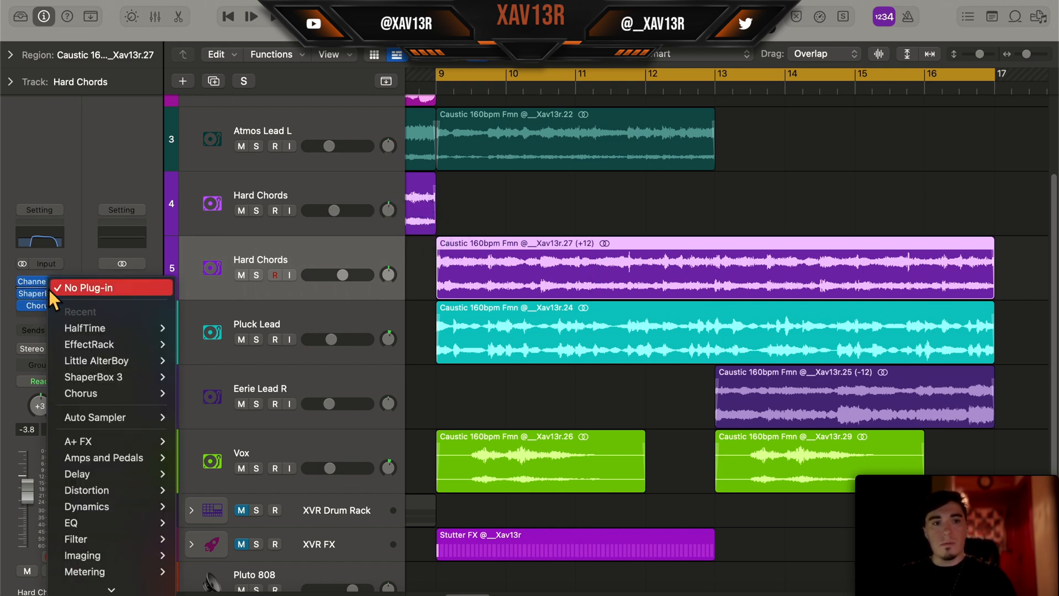
left_click(41, 292)
left_click(41, 292)
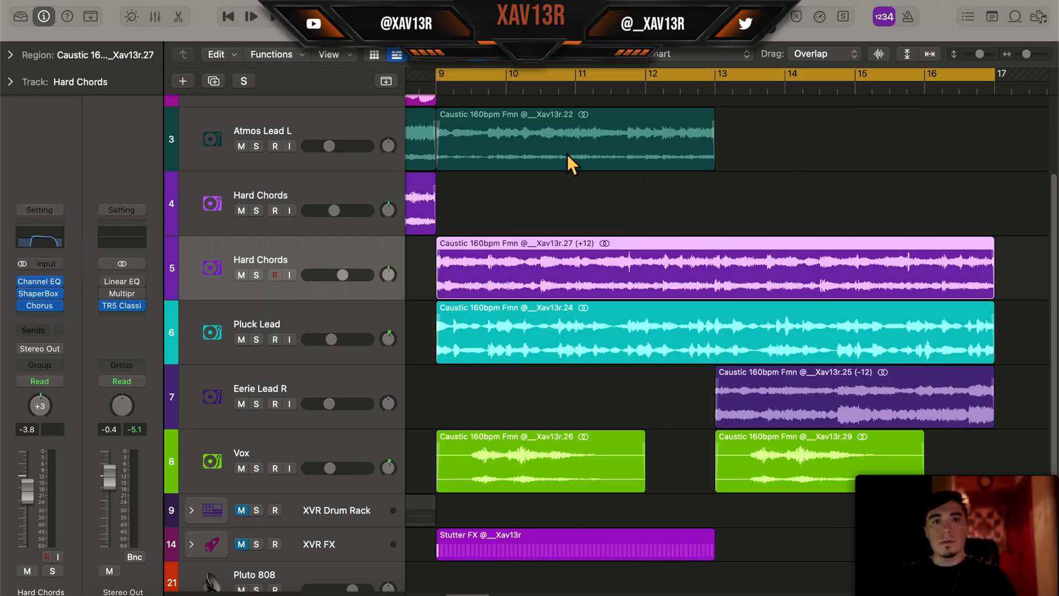
Step: Select the Pluck Lead region and open the plug-in inserted on its channel strip for inspection
left_click(581, 325)
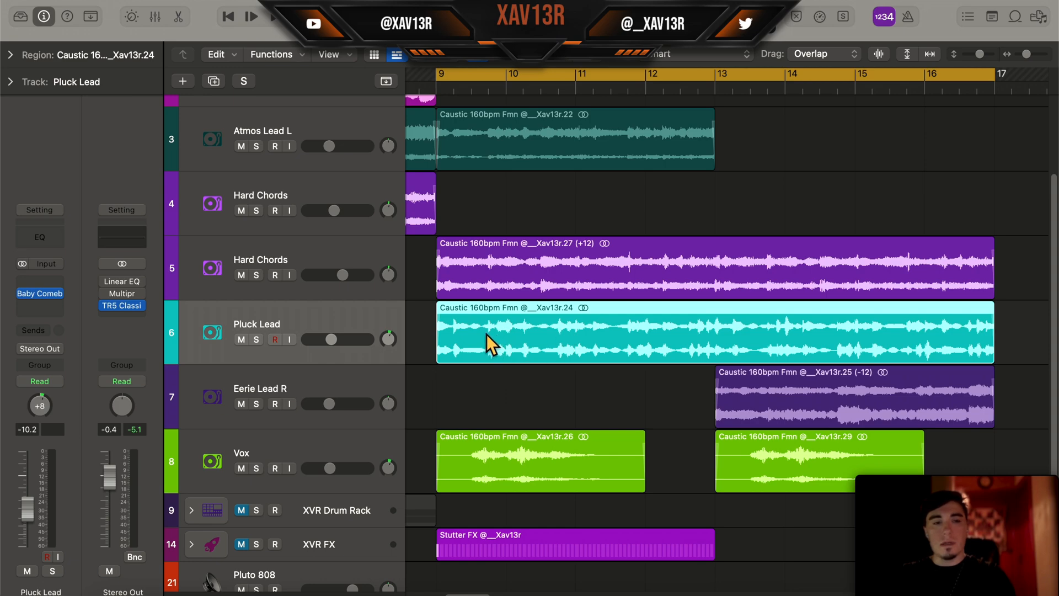
left_click(39, 293)
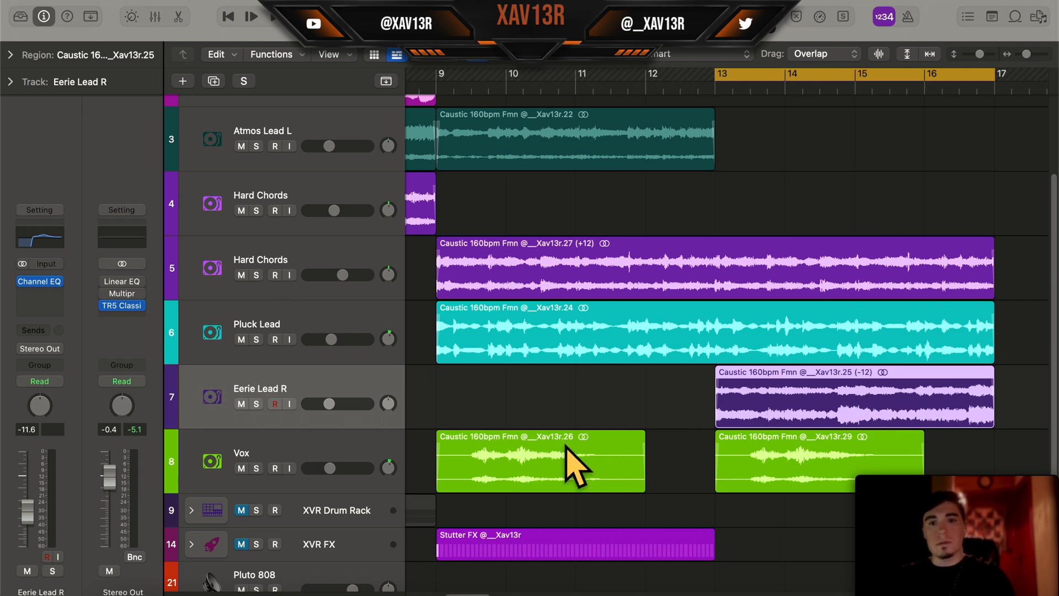
Step: Inspect the ShaperBox 3 and Little AlterBoy plug-ins on the Vox track
left_click(492, 449)
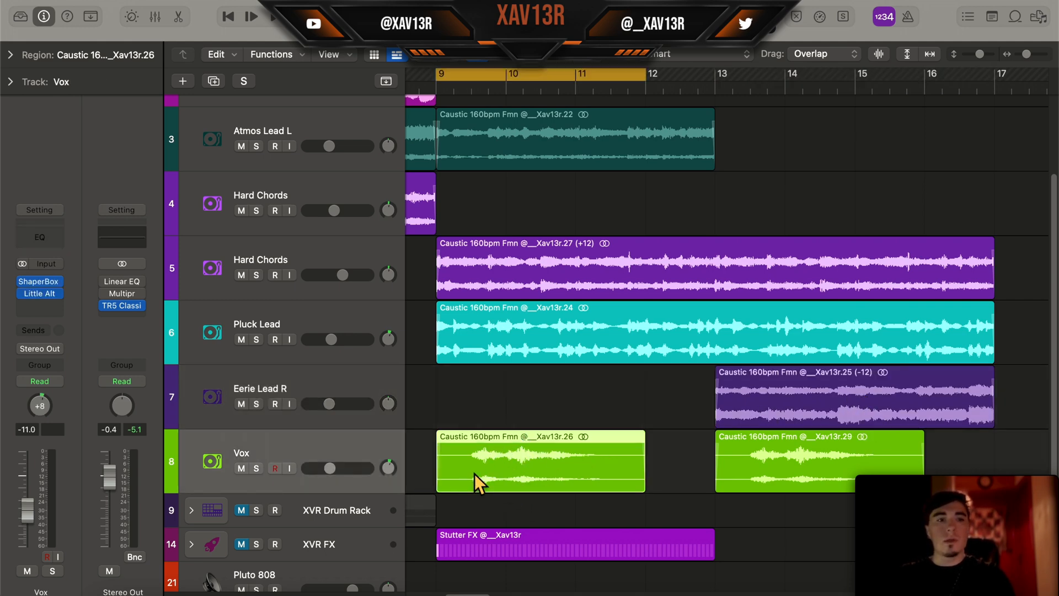
left_click(38, 282)
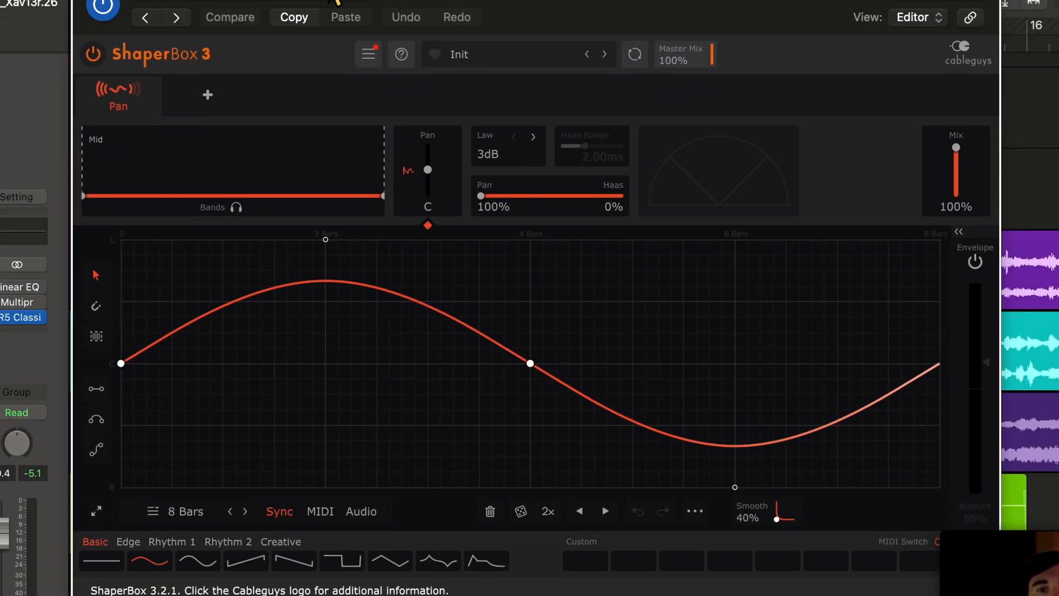
left_click(38, 293)
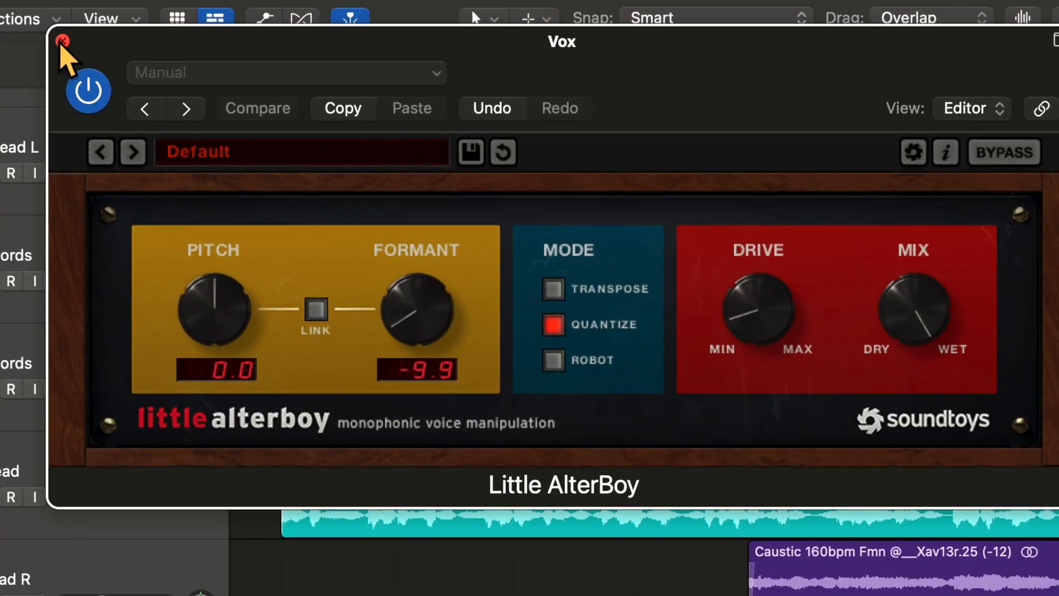
left_click(215, 56)
Step: Select the Hard Chords region on track 5, solo it and play it back over bars 9 to 17
left_click(540, 353)
scroll(541, 353, "right", 2)
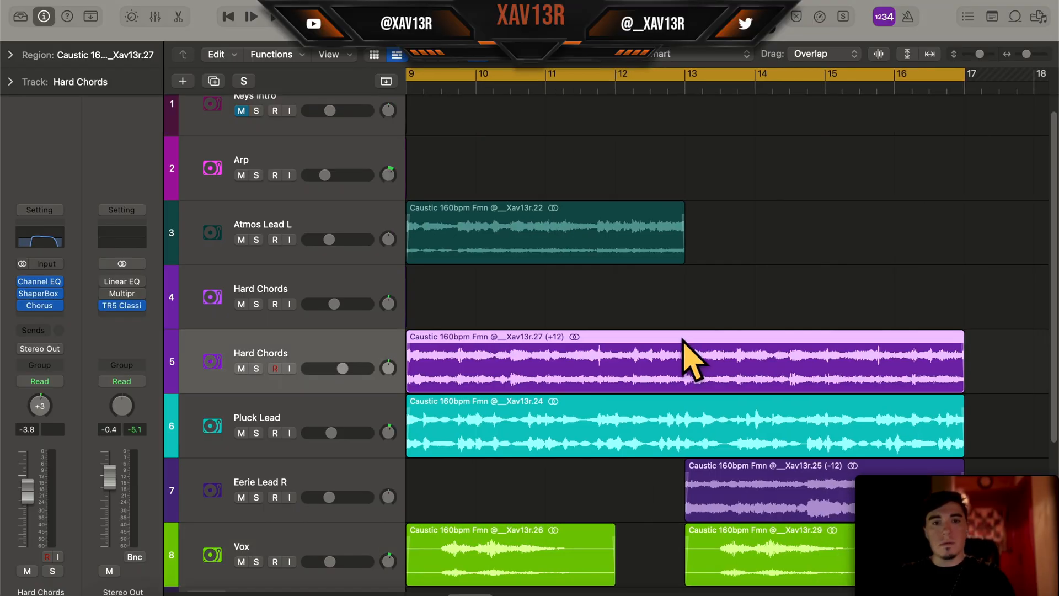
scroll(680, 339, "left", 3)
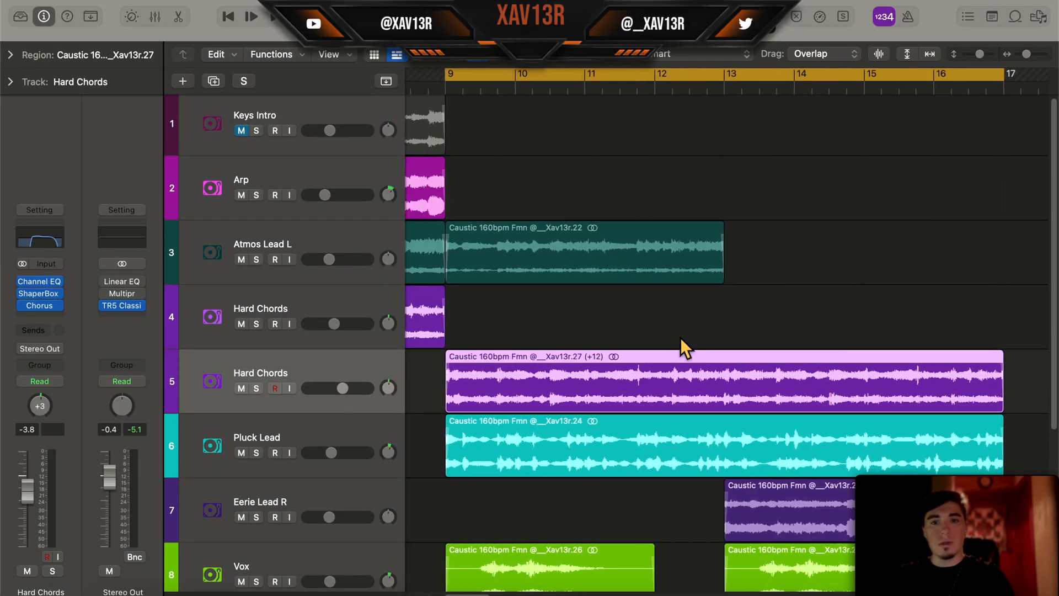
key("ctrl+s")
key("space")
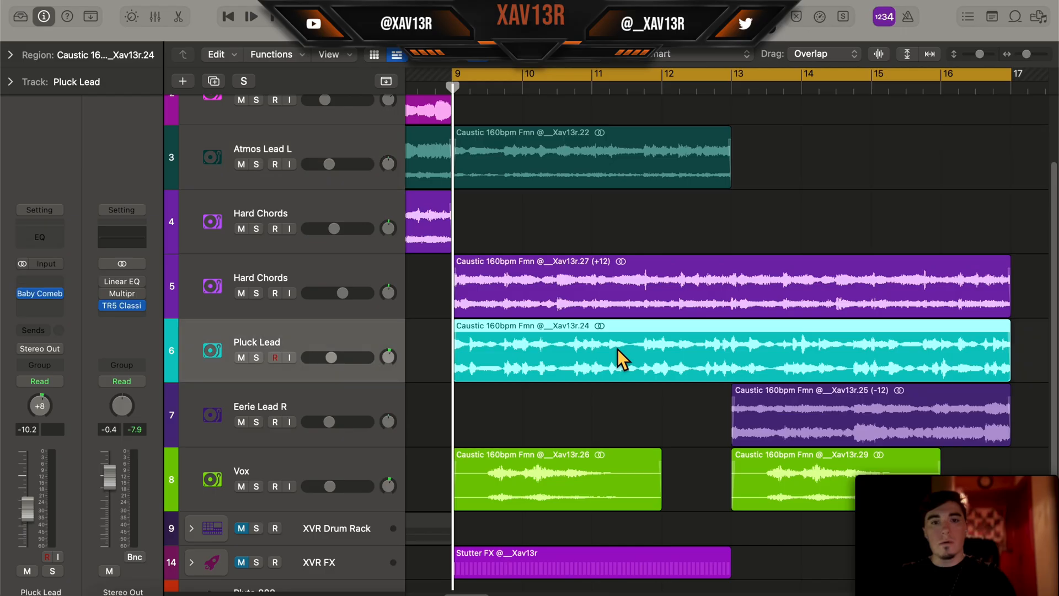
Step: Solo the Pluck Lead track and play back its region from bar 9
key("s")
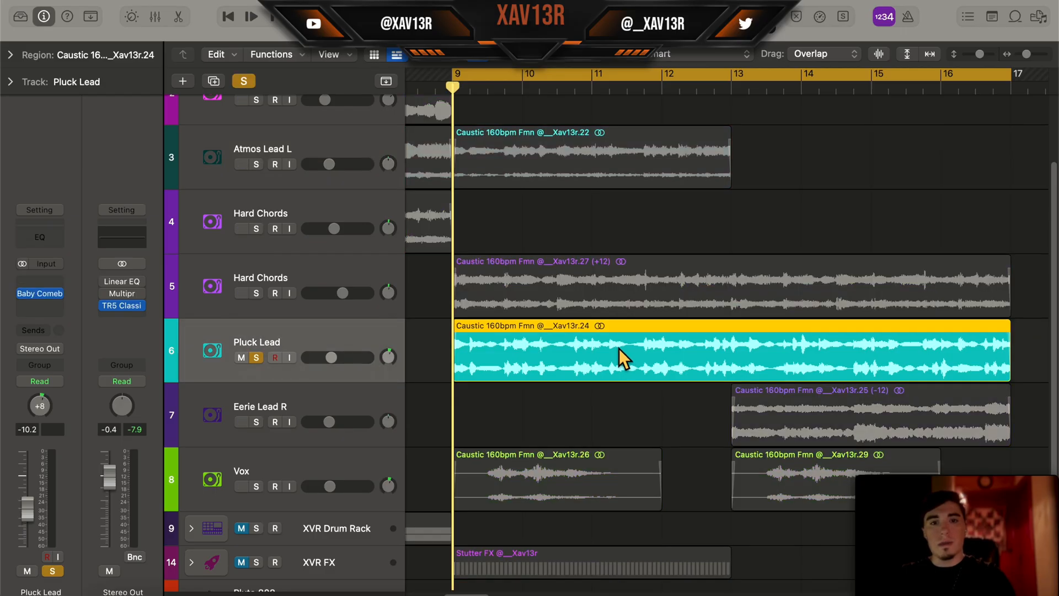
key("space")
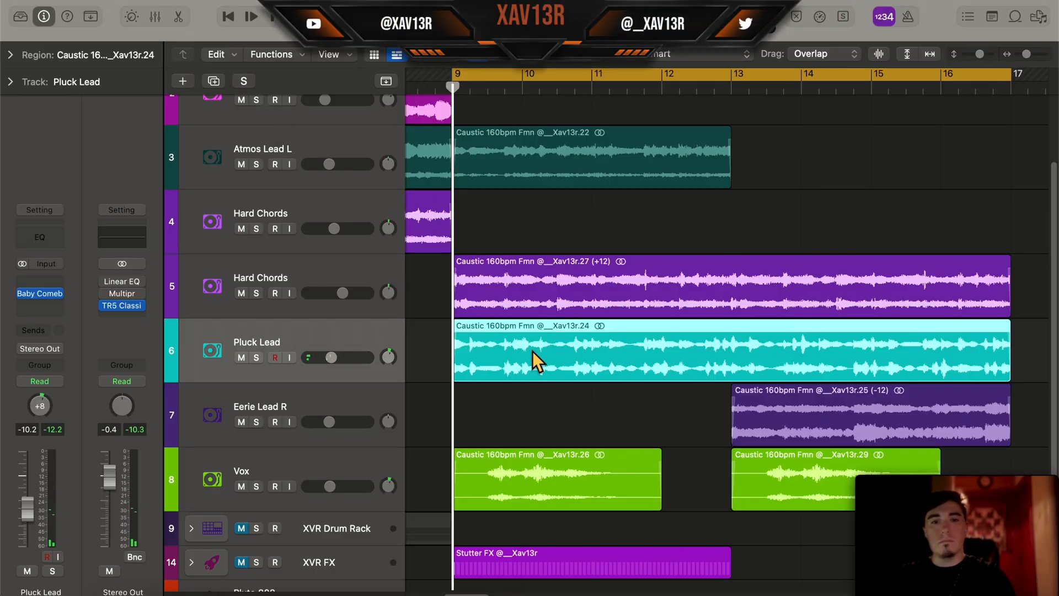
Step: Solo Eerie Lead R and audition its bars 13 to 17 region in the audio editor
scroll(531, 350, "down", 3)
scroll(538, 343, "up", 4)
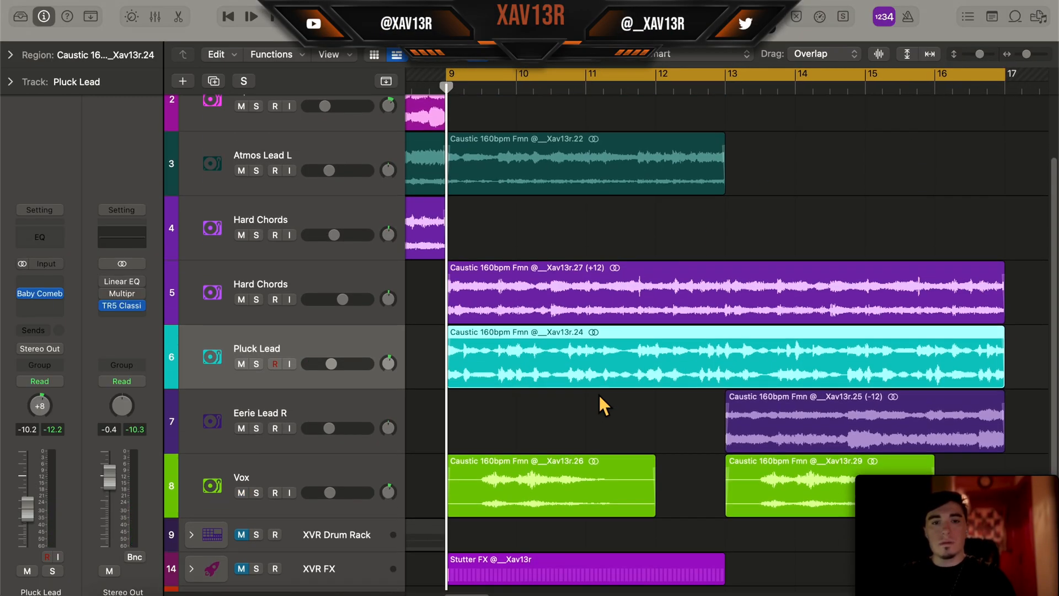
scroll(600, 396, "down", 2)
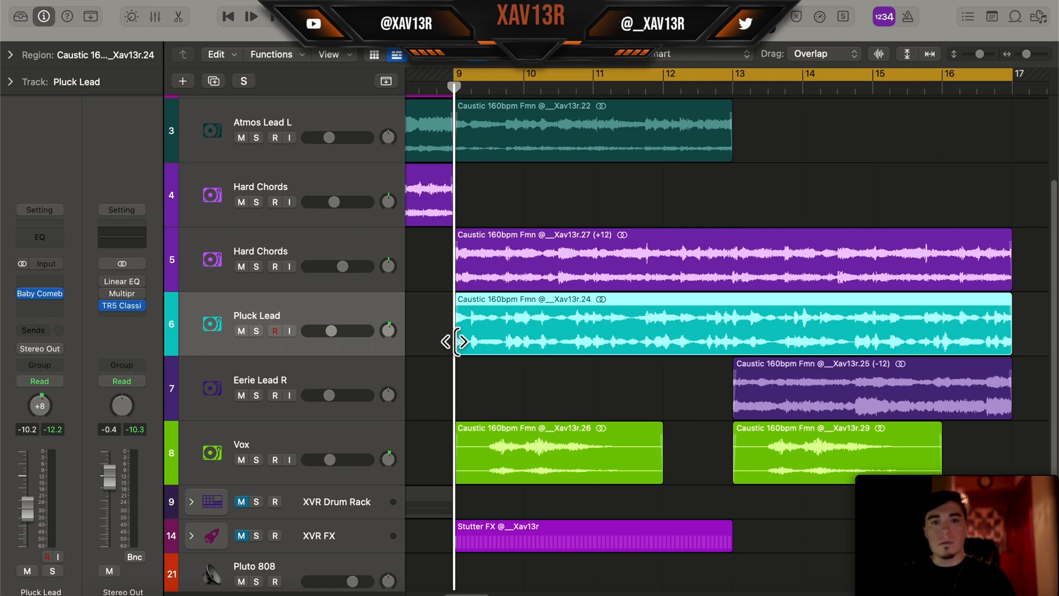
scroll(662, 369, "right", 2)
left_click(794, 380)
key("ctrl+s")
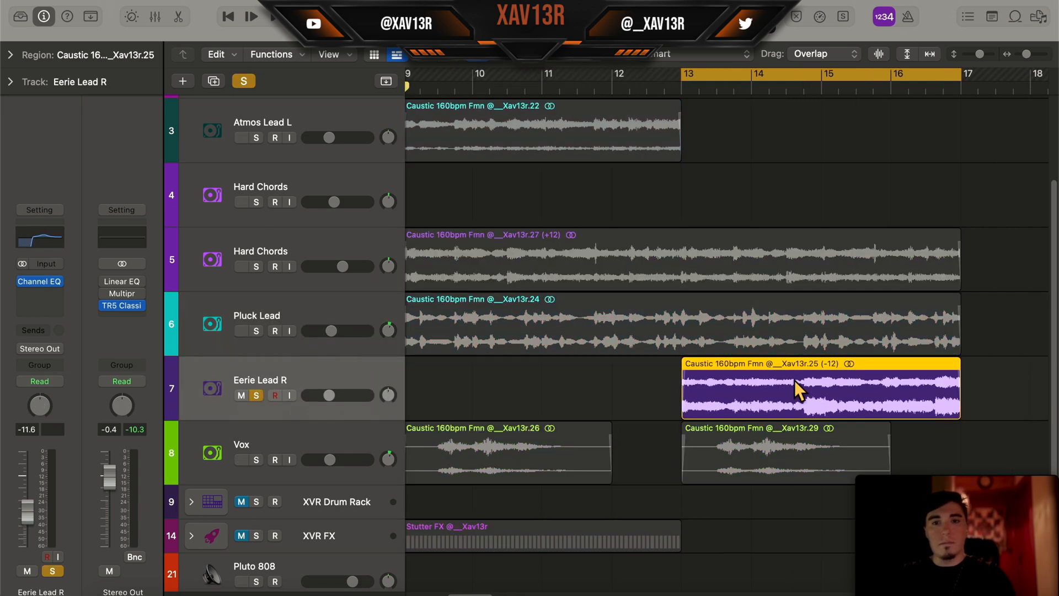
double_click(794, 380)
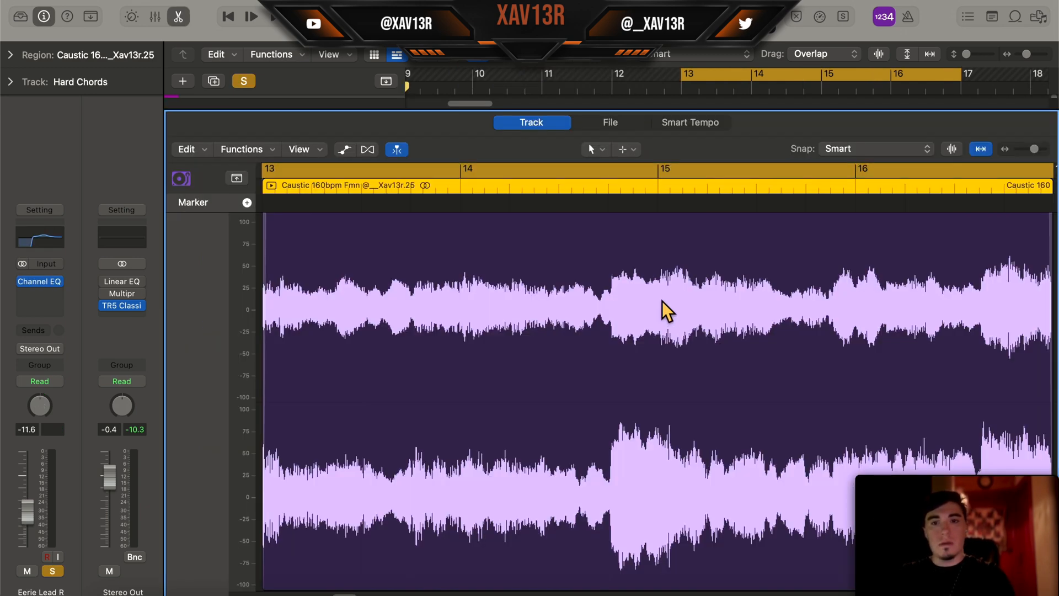
key("space")
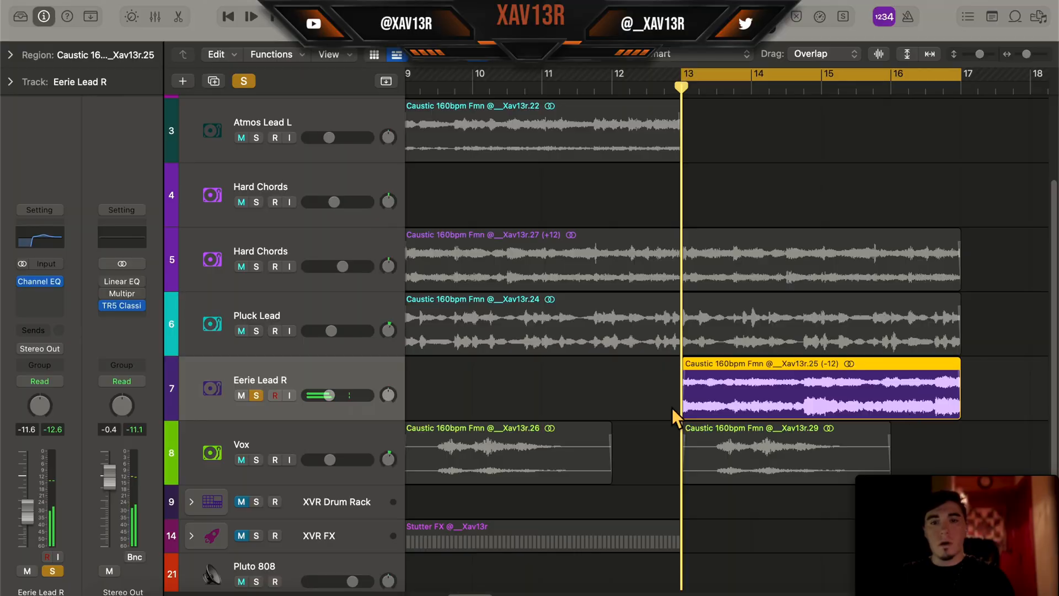
Step: Solo the Vox track and audition its first region, bars 9 to 12, in the audio editor
left_click(557, 448)
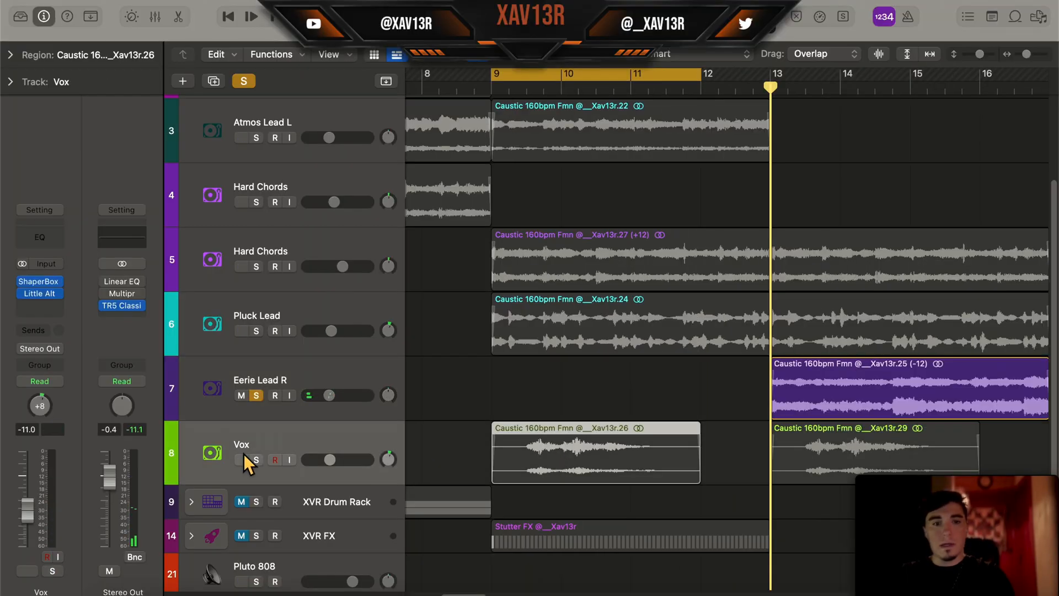
left_click(265, 466)
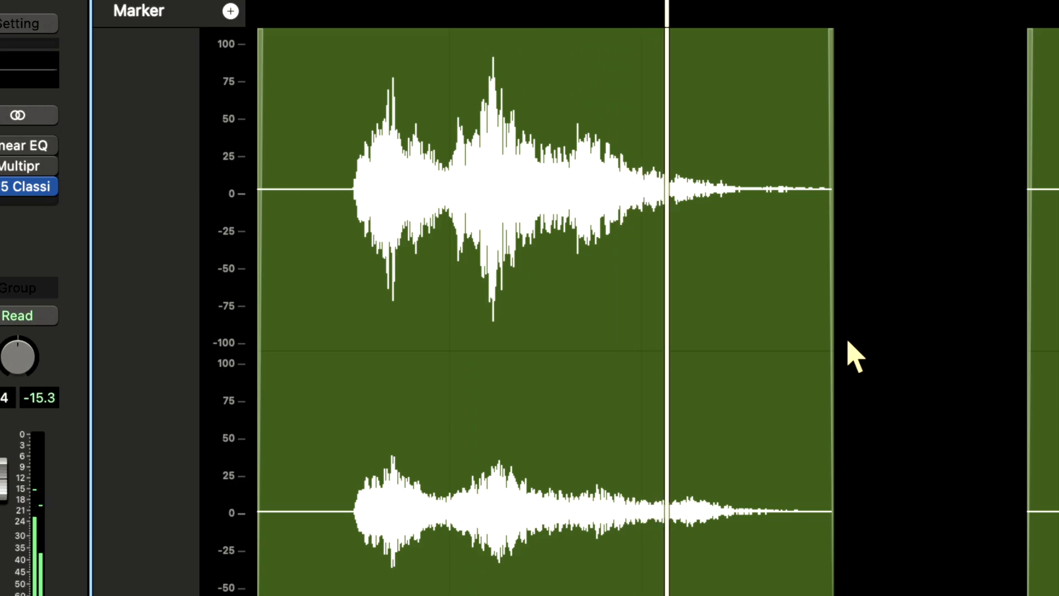
Step: Stop playback, clear the Vox solo and solo tracks 3 to 8 together, from Atmos Lead L through Vox
key("space")
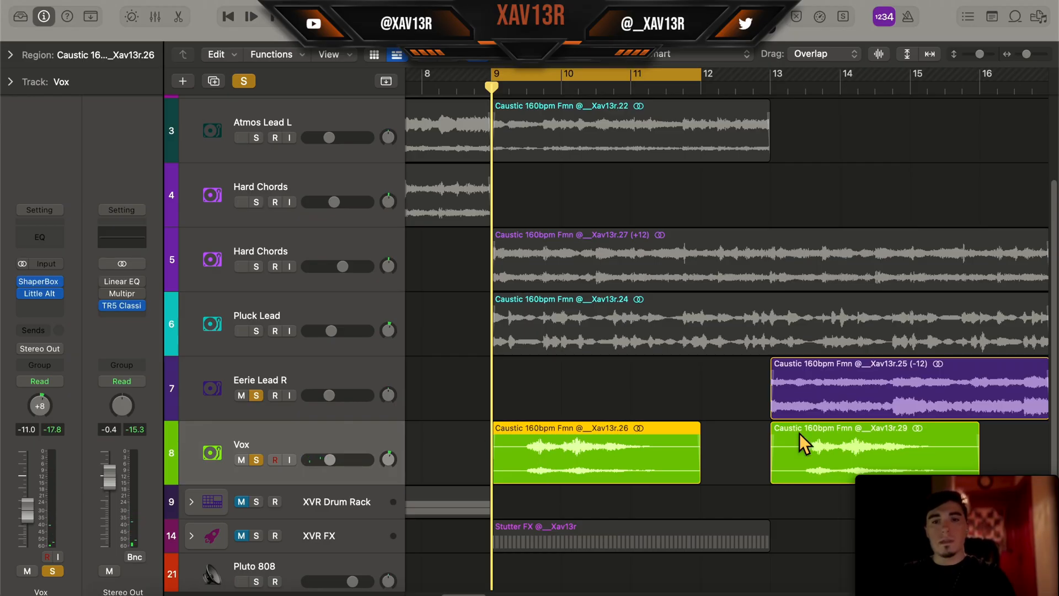
scroll(794, 430, "left", 3)
scroll(794, 430, "up", 1)
left_click(245, 81)
scroll(719, 179, "right", 2)
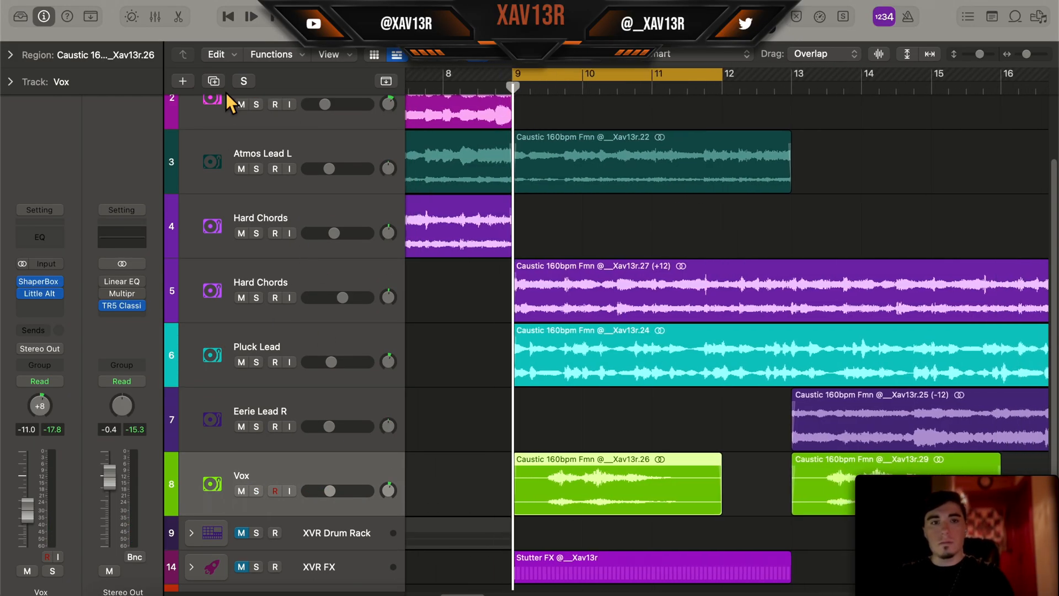
left_click_drag(254, 170, 290, 492)
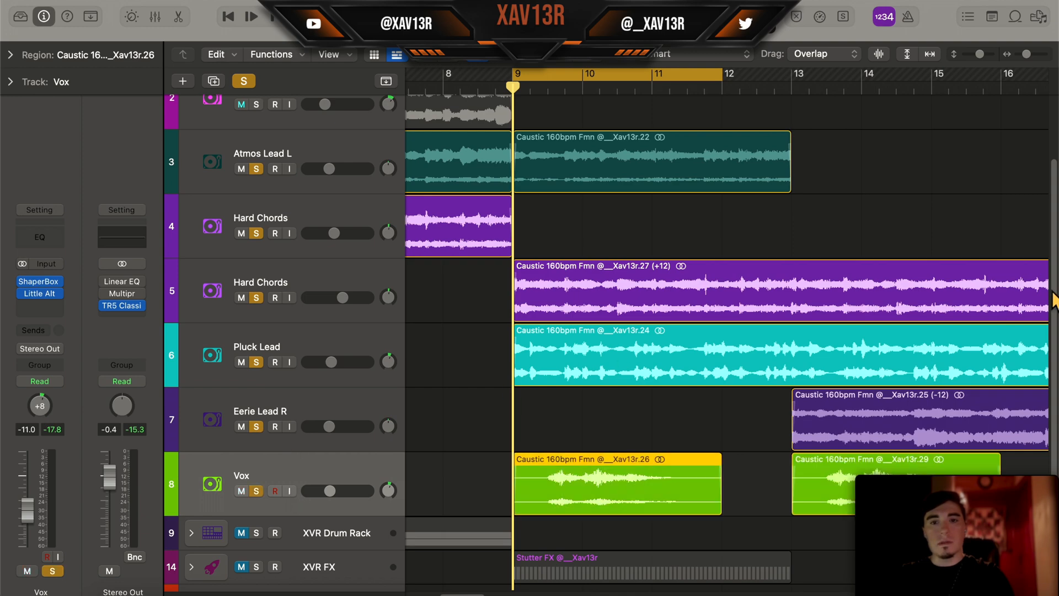
Step: Cycle bars 9 to 17 around the track 5 Hard Chords region and play the soloed melodic tracks together
scroll(1025, 292, "right", 2)
left_click(987, 281)
key("u")
key("space")
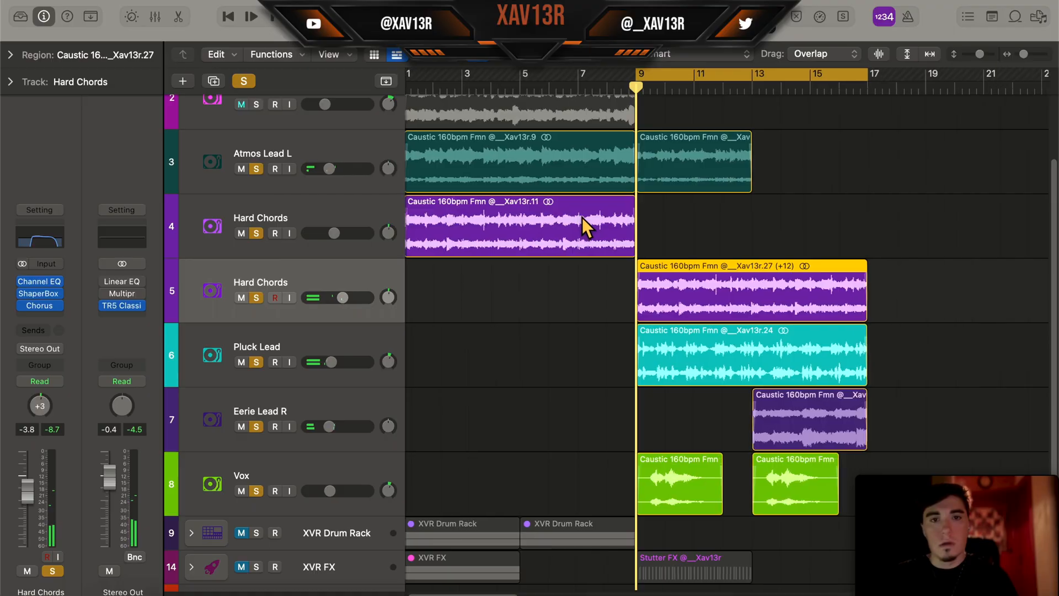
Step: Solo the Keys Intro track, select its region and inspect the HalfTime plug-in used on it
scroll(242, 138, "up", 3)
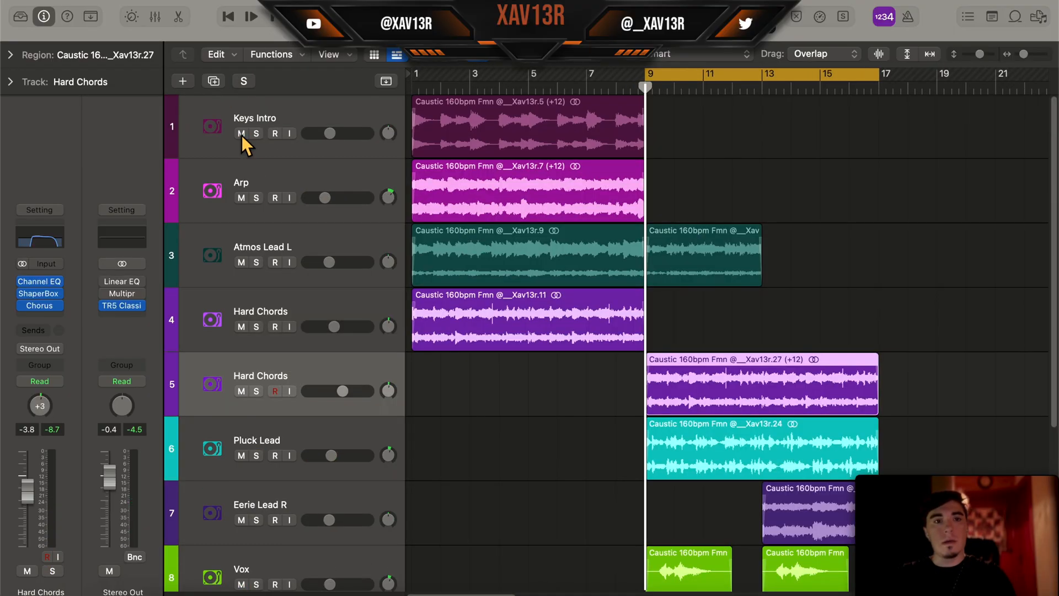
left_click(255, 134)
left_click(221, 128)
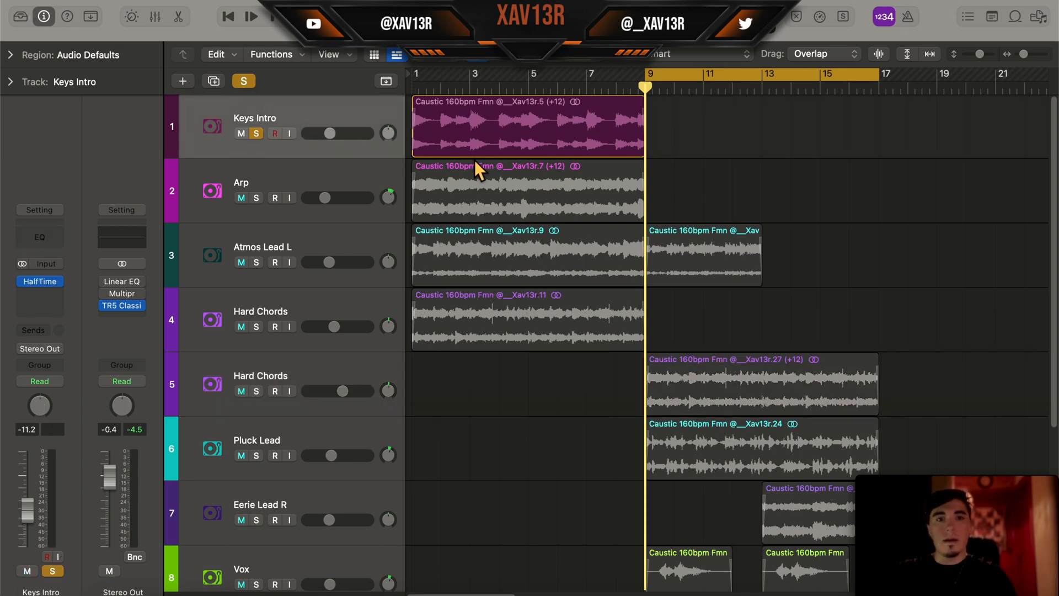
left_click(499, 152)
left_click(34, 280)
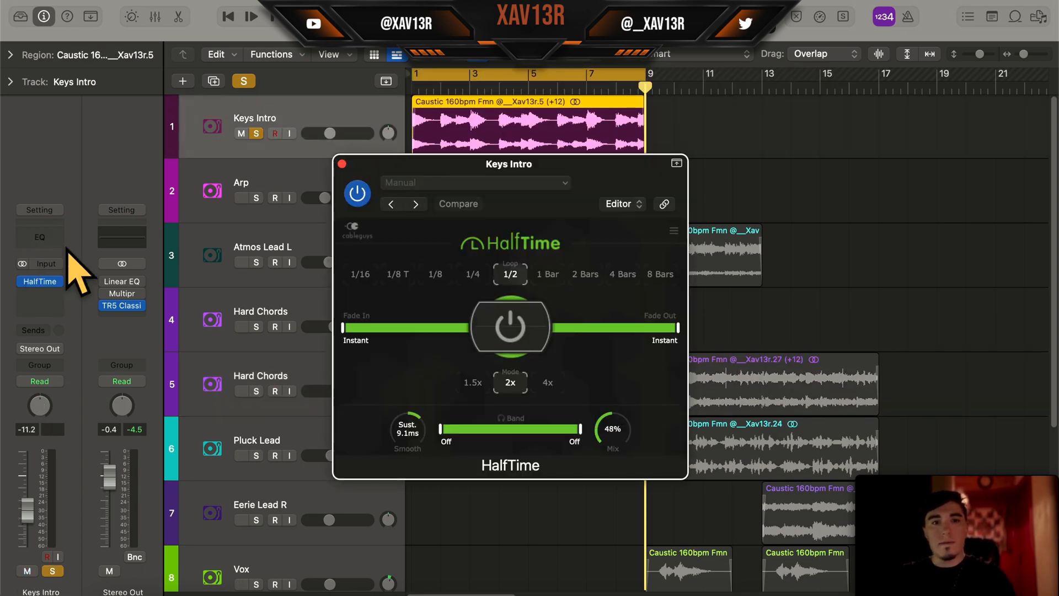
left_click(341, 164)
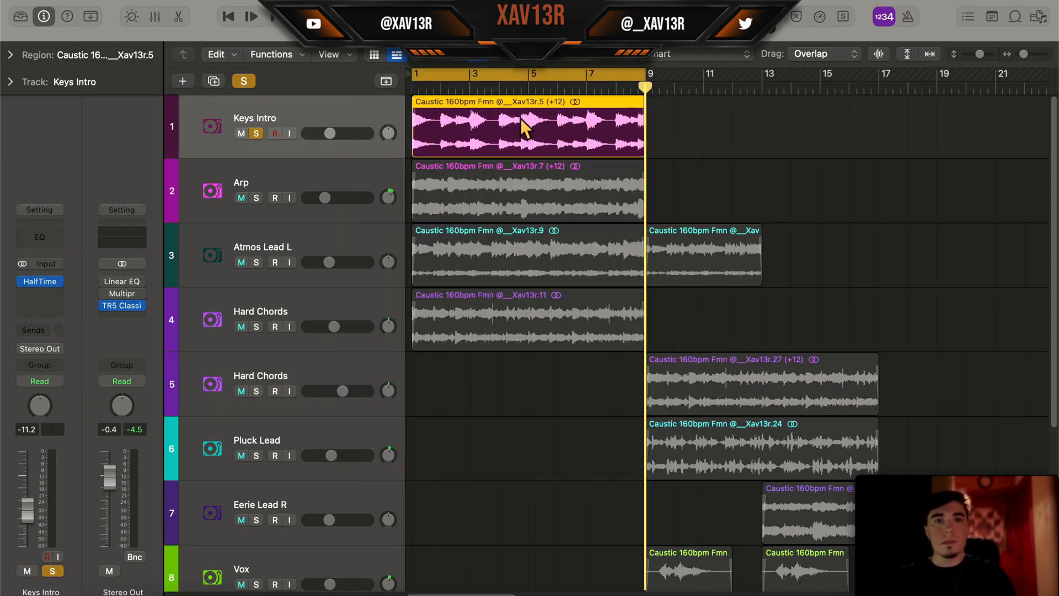
Step: Audition the soloed Keys Intro region over bars 1 to 9 and look over the other tracks
double_click(521, 118)
key("space")
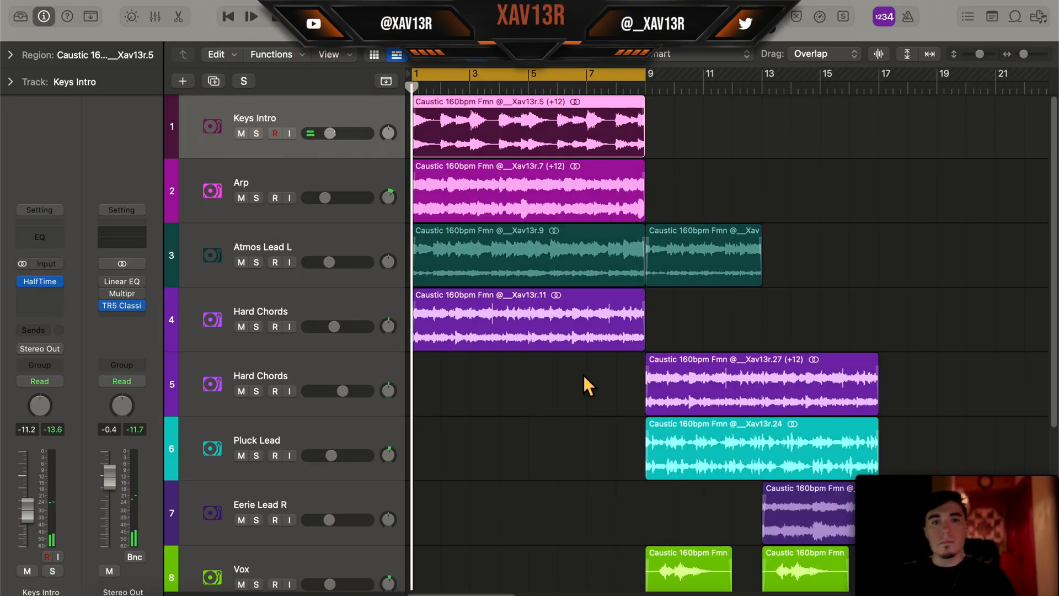
scroll(717, 234, "down", 5)
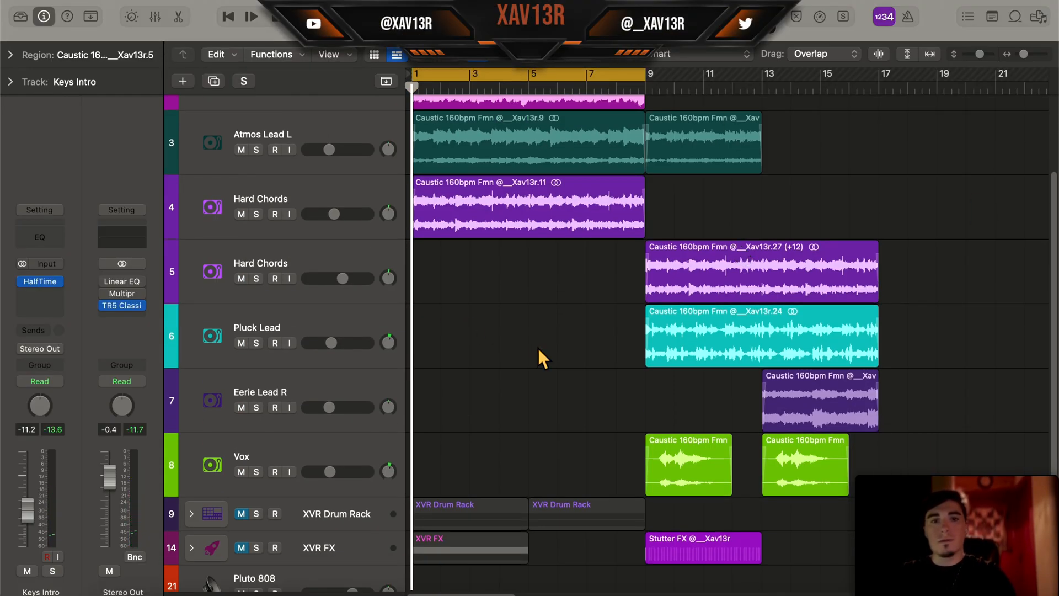
scroll(533, 344, "up", 4)
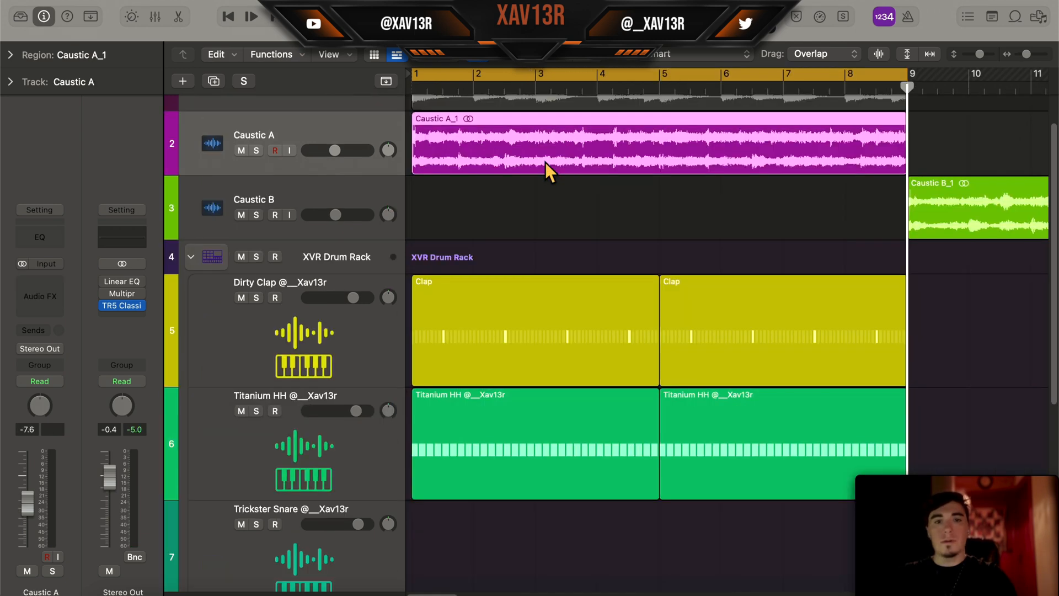
Step: Look over the Caustic A and B arrangement and check the first Clap and Titanium HH patterns in the editor
scroll(544, 161, "right", 10)
scroll(558, 146, "left", 10)
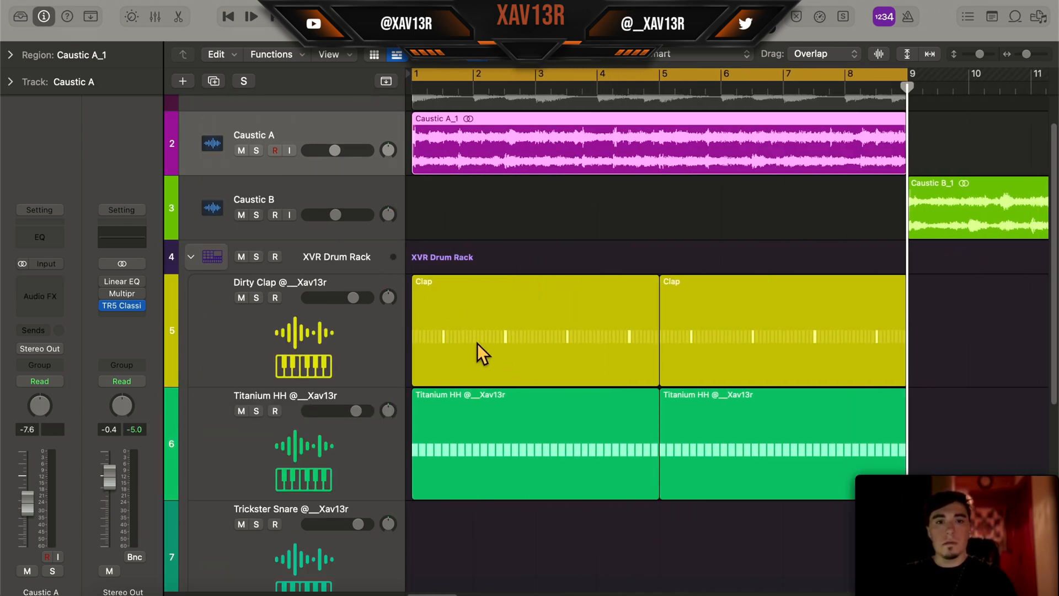
double_click(469, 330)
key("e")
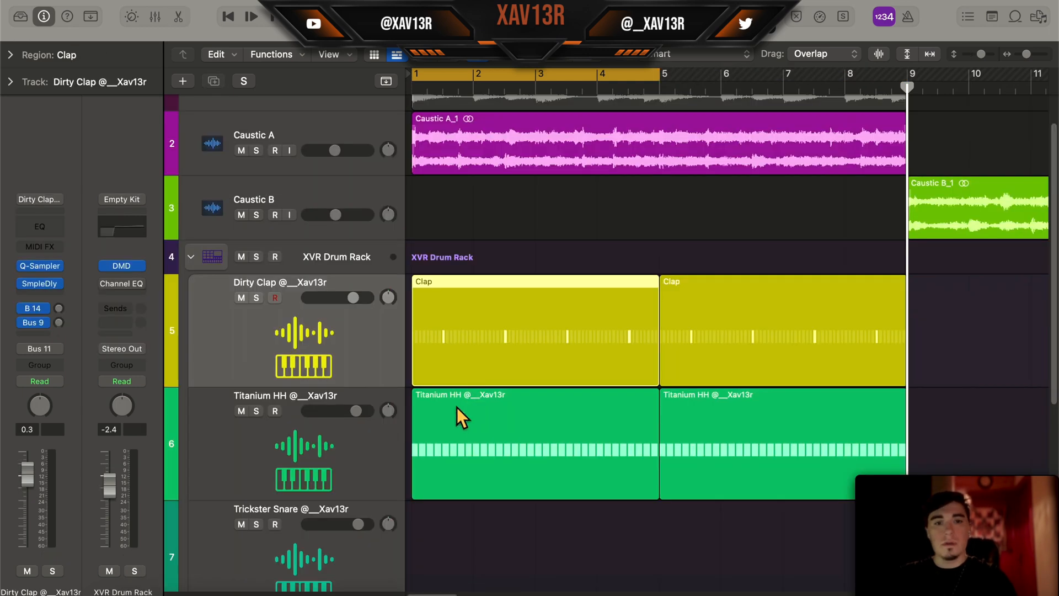
scroll(456, 408, "up", 2)
double_click(455, 438)
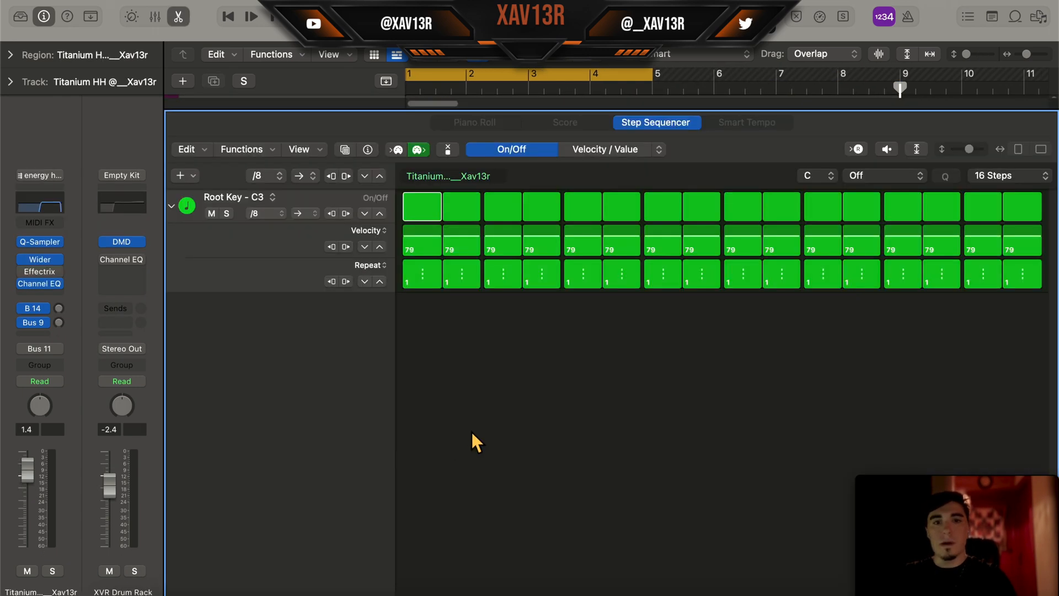
key("e")
scroll(504, 359, "down", 2)
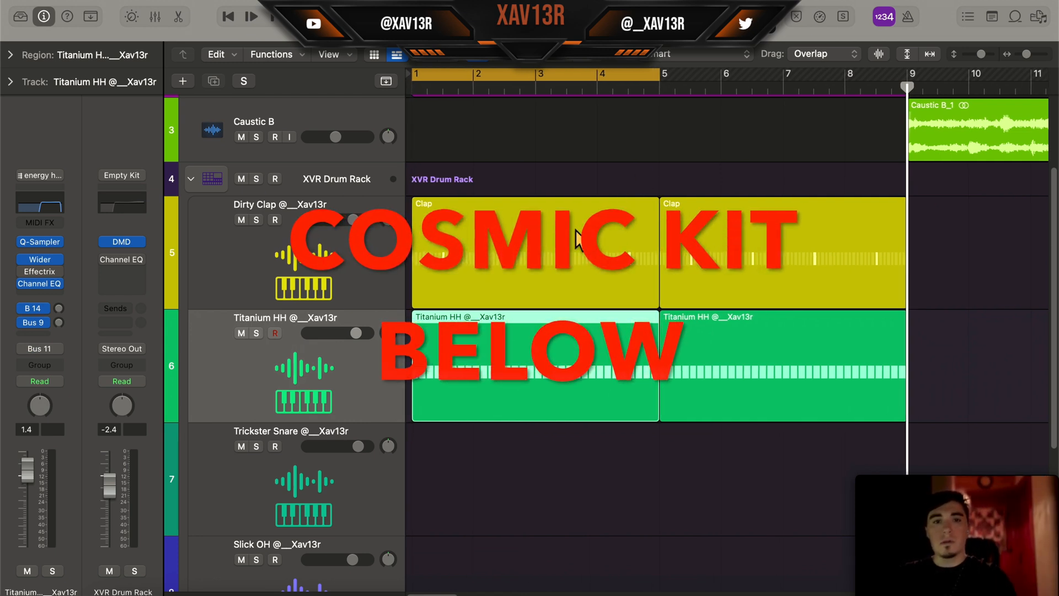
Step: Play the Titanium HH pattern, raise its track volume to 2.4 and set the repeat of steps 3 and 11 to 2
key("e")
key("space")
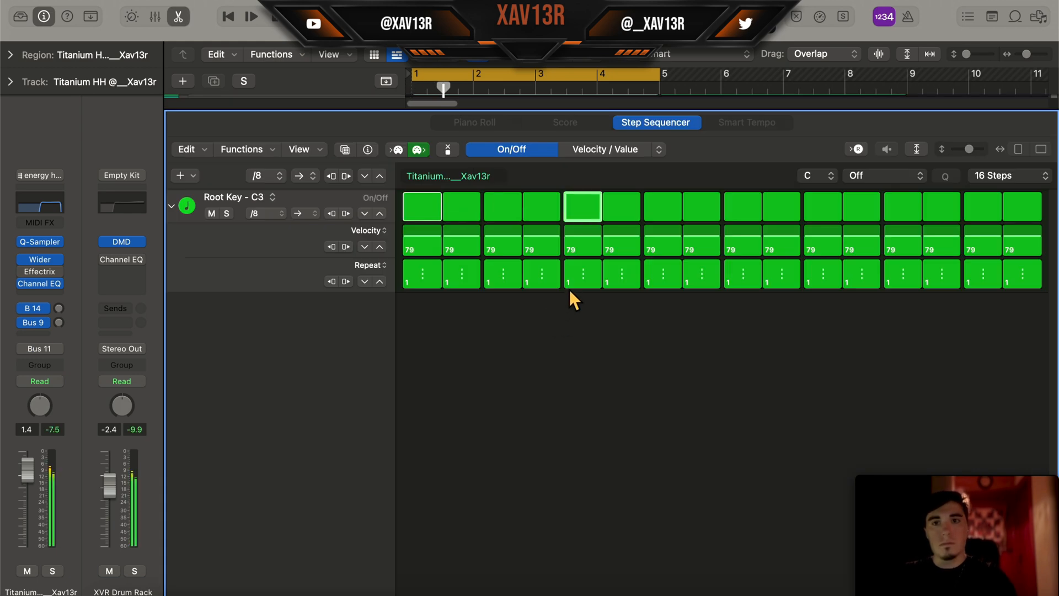
left_click_drag(22, 482, 24, 477)
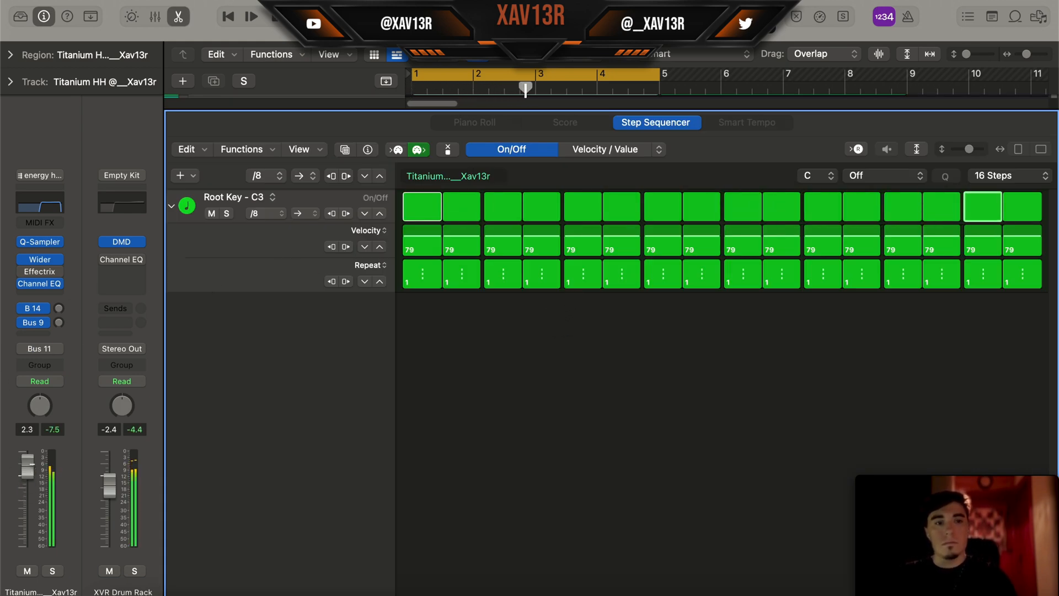
left_click_drag(502, 285, 495, 286)
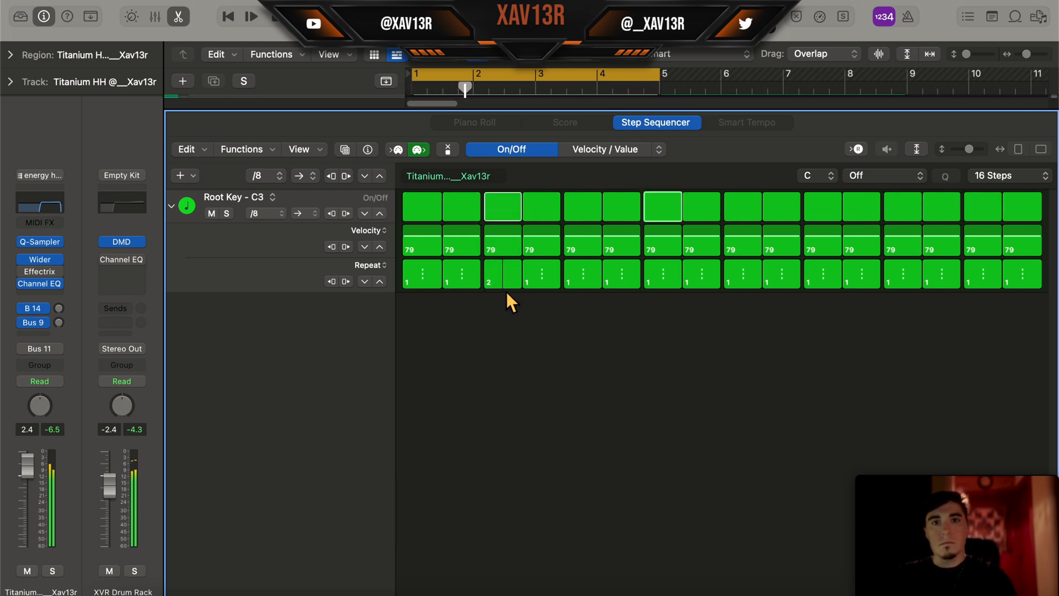
left_click_drag(804, 280, 814, 287)
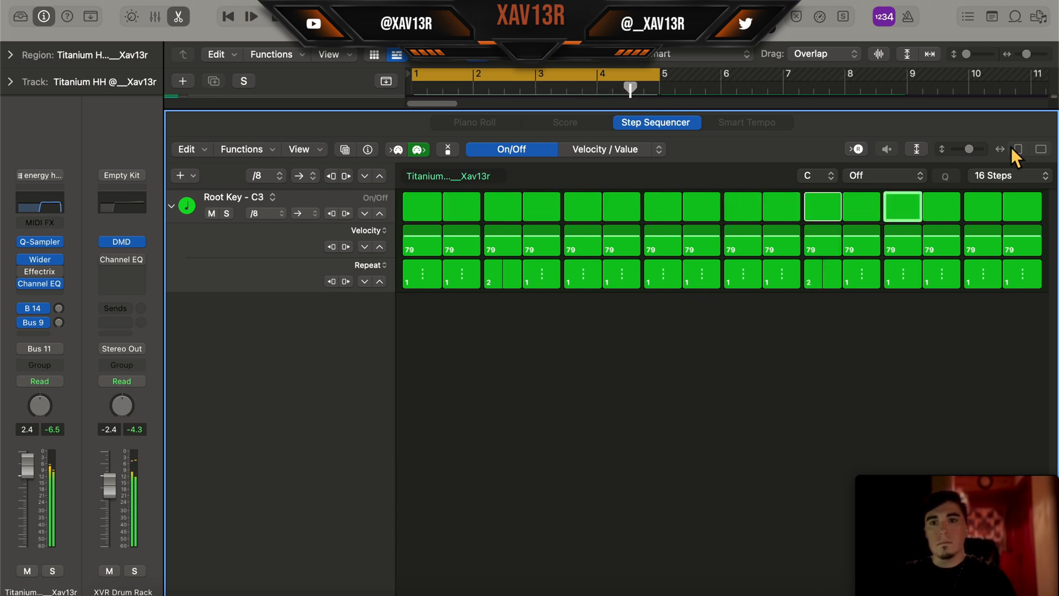
Step: Extend the Titanium HH pattern to 32 steps and adjust the repeat of a step near its end
left_click(1007, 173)
left_click(1006, 210)
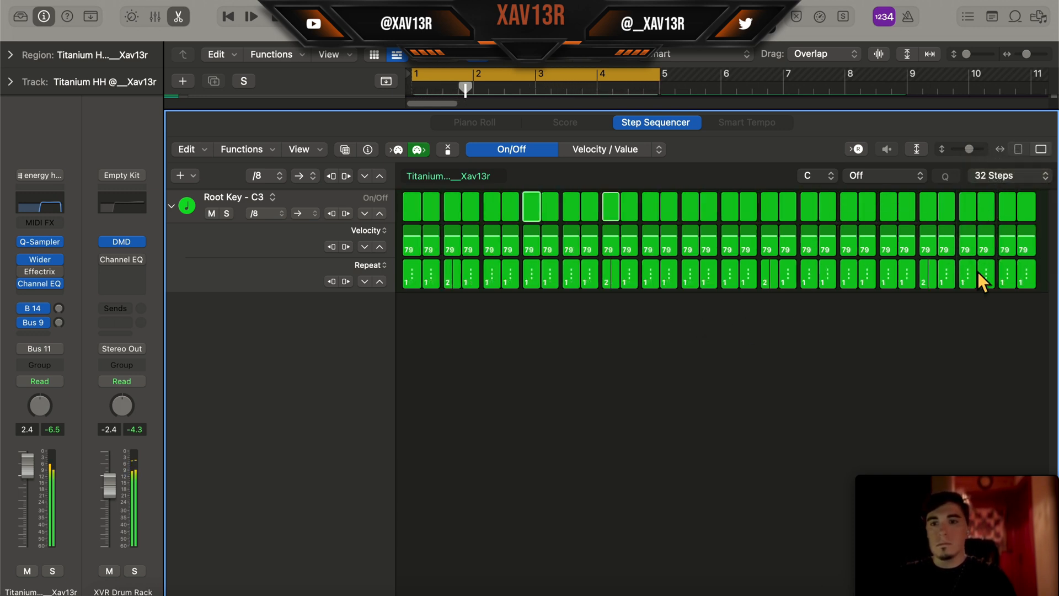
left_click_drag(1002, 282, 1021, 270)
Step: Convert the first Titanium HH pattern region to a MIDI region and play back its notes in the Piano Roll
right_click(481, 225)
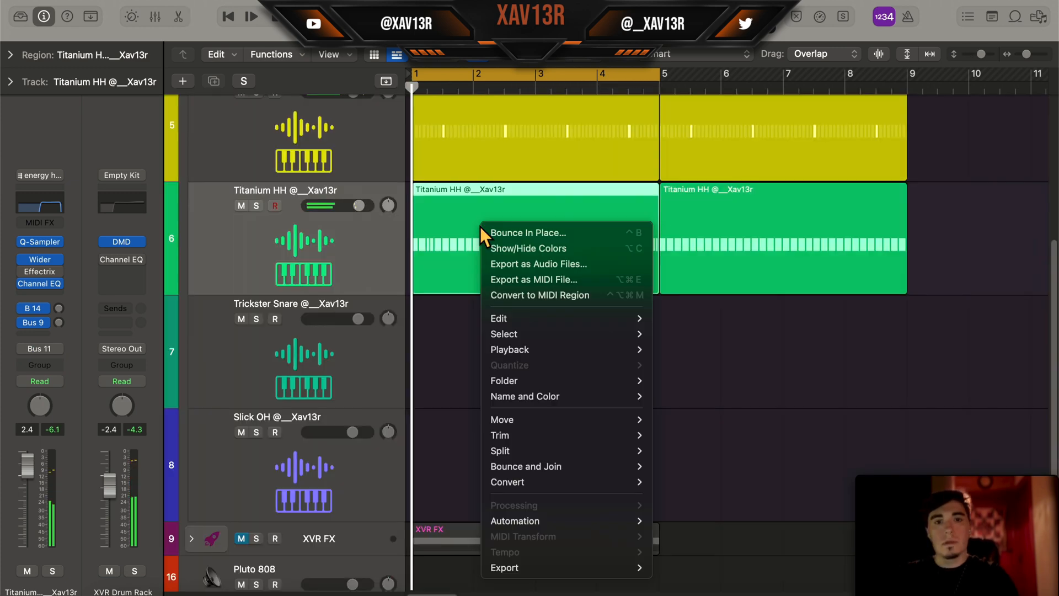
left_click(548, 295)
double_click(572, 230)
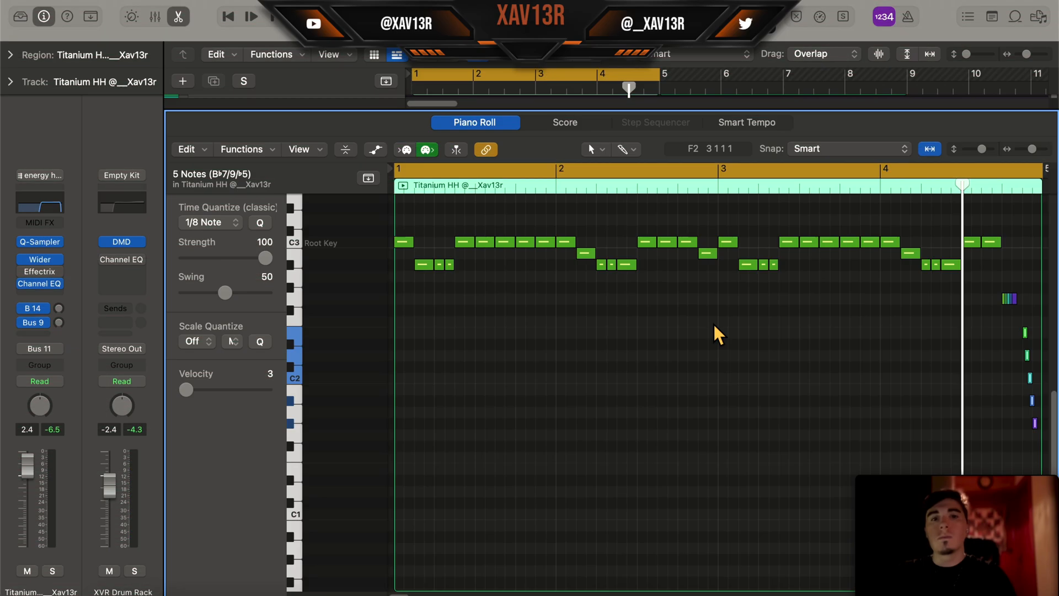
left_click(676, 341)
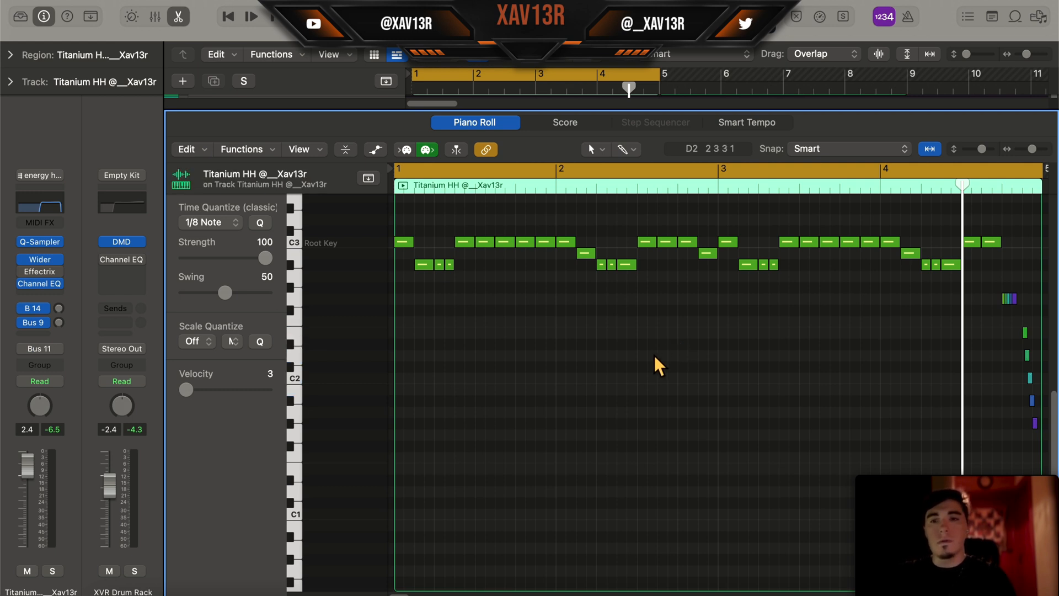
key("space")
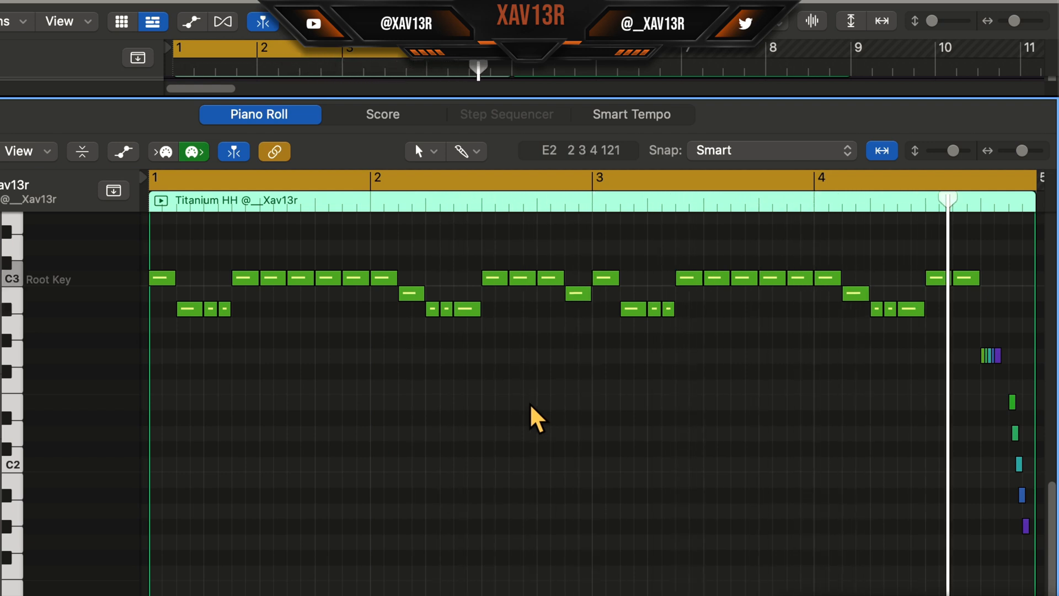
Step: Create a pattern region on the Trickster Snare track with hits on steps 9, 25 and 27
right_click(447, 308)
left_click(734, 210)
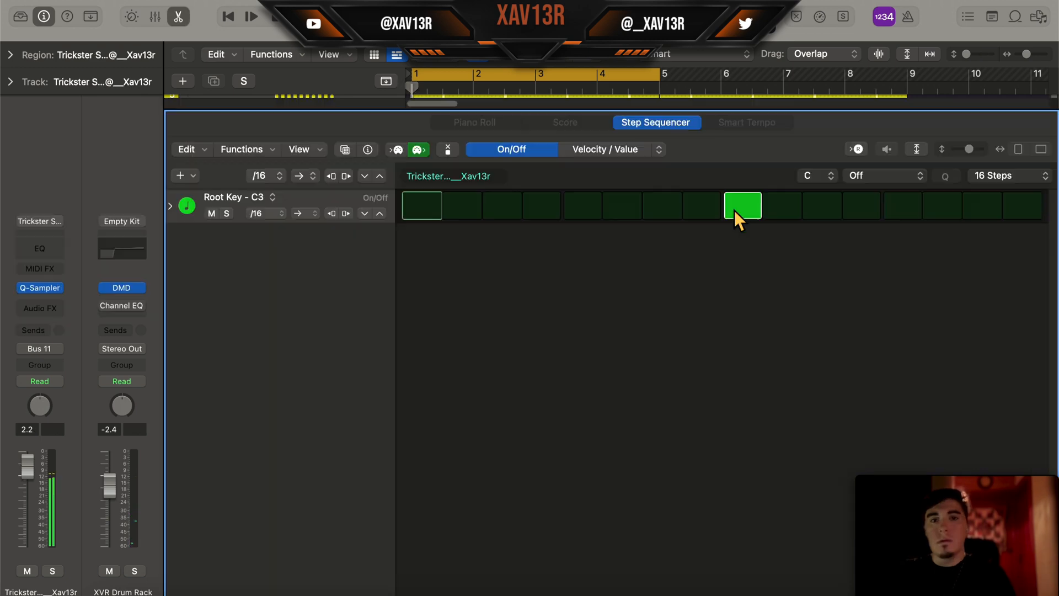
key("space")
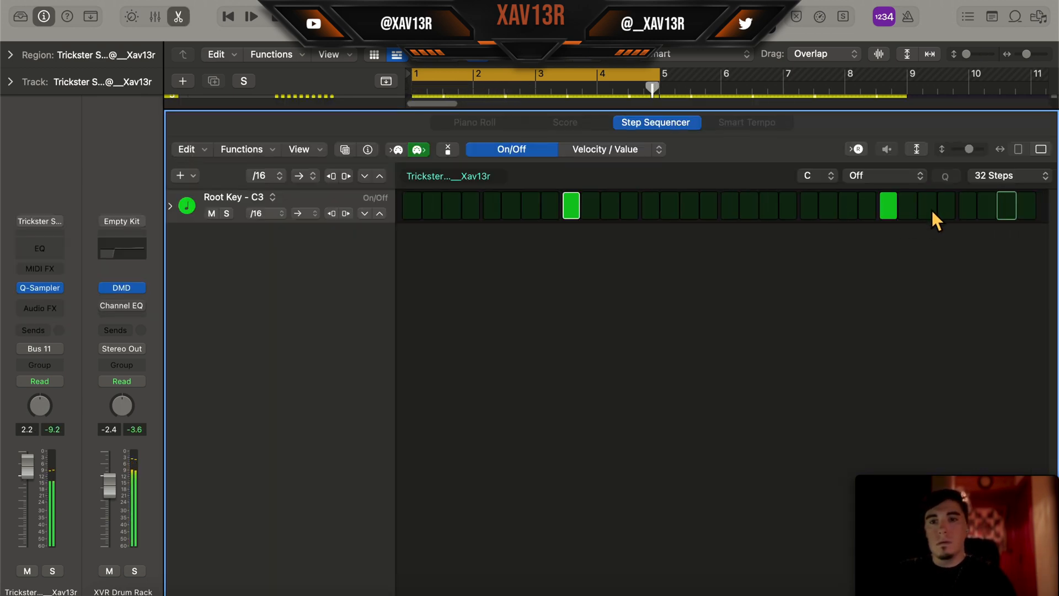
left_click(931, 210)
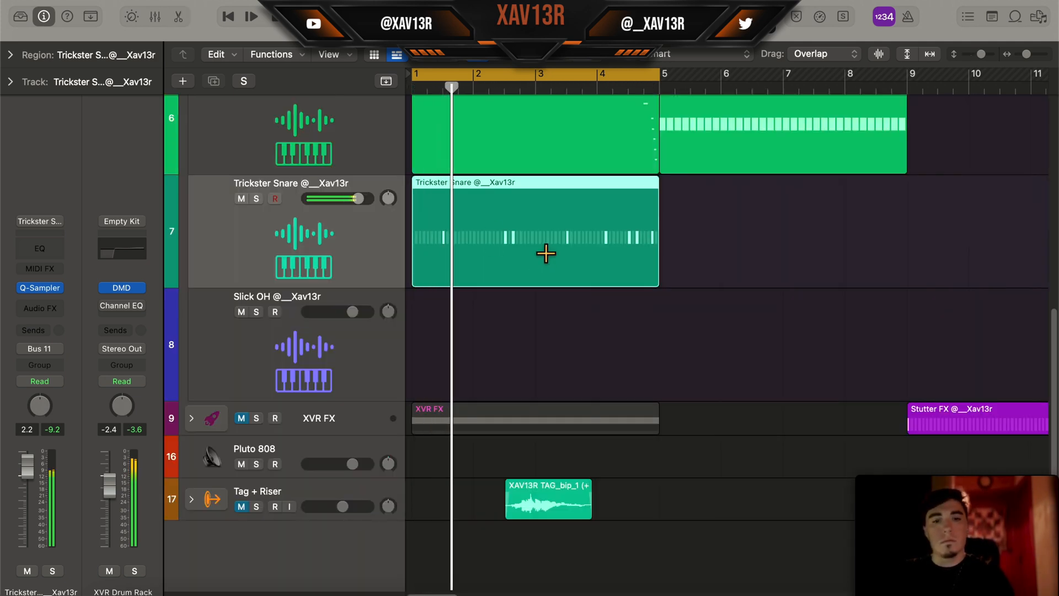
Step: Repeat the Trickster Snare region from bar 5 and replace the second Titanium HH region with a copy of the edited first one
key("super+r")
left_click(750, 139)
key("Delete")
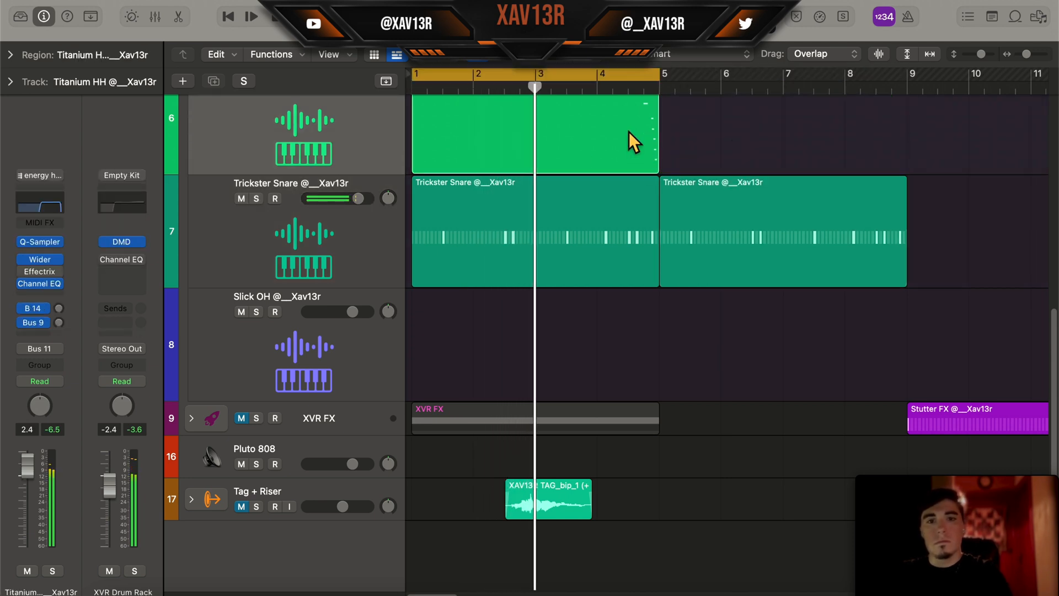
key("super+z")
Step: Select both Titanium HH regions, set the cycle range to bars 1 to 9 around them and stop playback
left_click_drag(969, 148, 594, 120)
key("super+u")
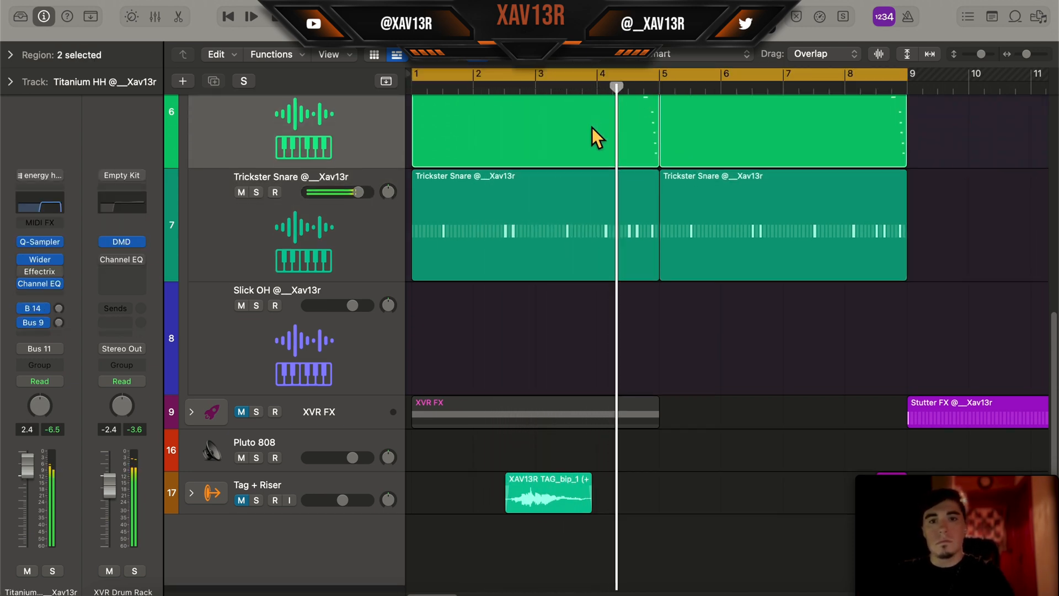
key("space")
Step: Select the Pluto 808 track and inspect its sample in Quick Sampler
left_click(253, 453)
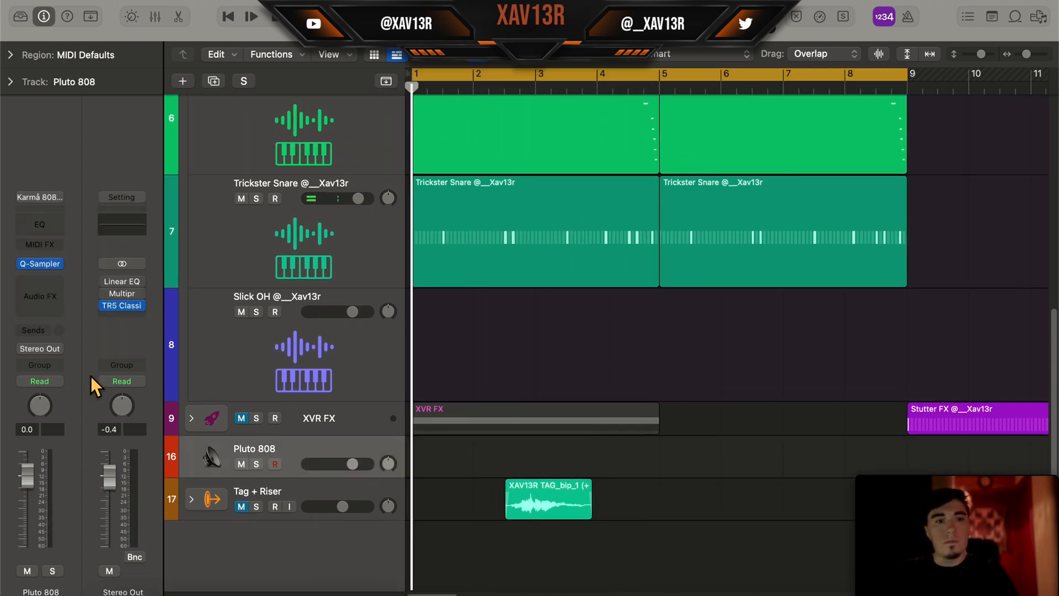
left_click(42, 263)
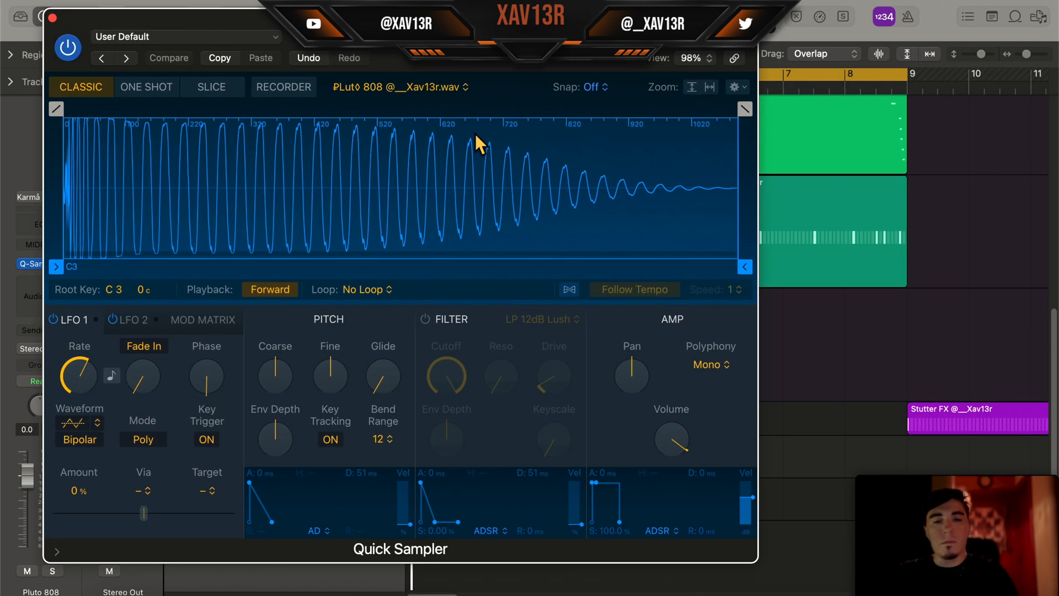
left_click(52, 16)
Step: Solo Pluto 808 and audition its notes with Musical Typing, adding the XVR Drum Rack to the solo
left_click(256, 464)
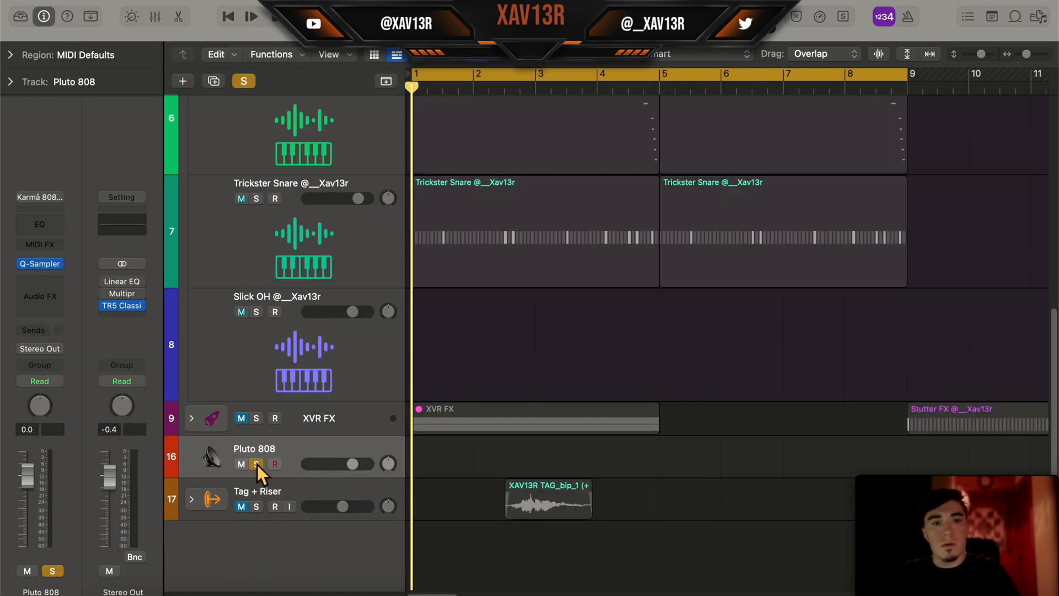
key("super+k")
key("a")
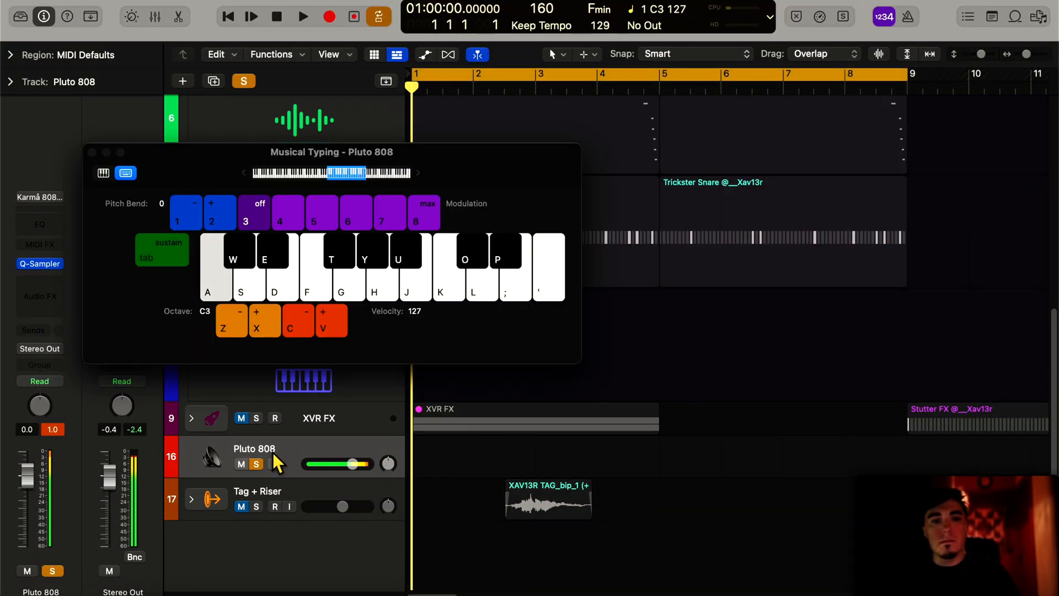
key("k")
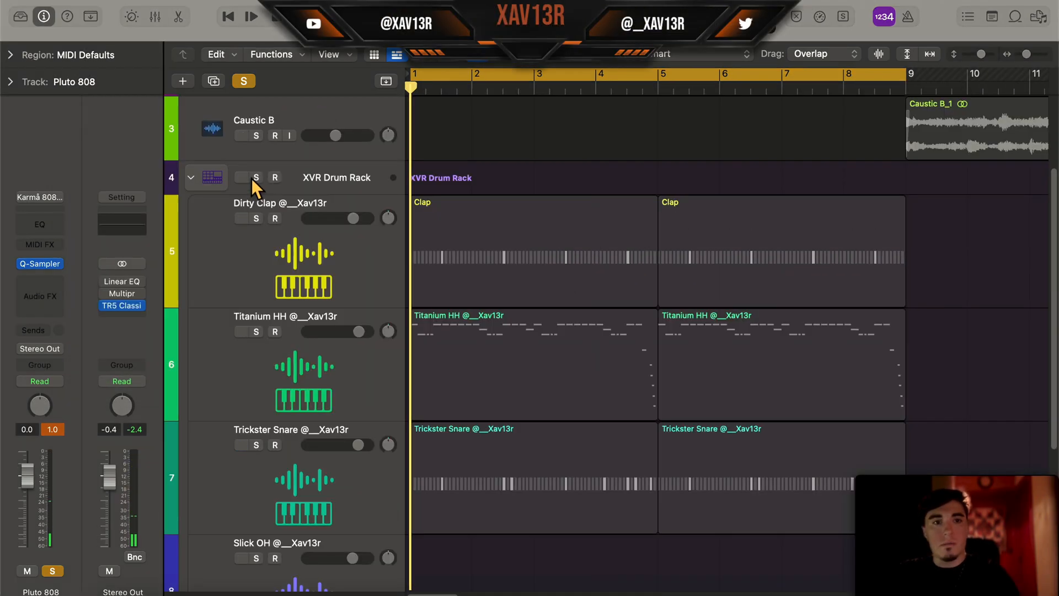
left_click(255, 177)
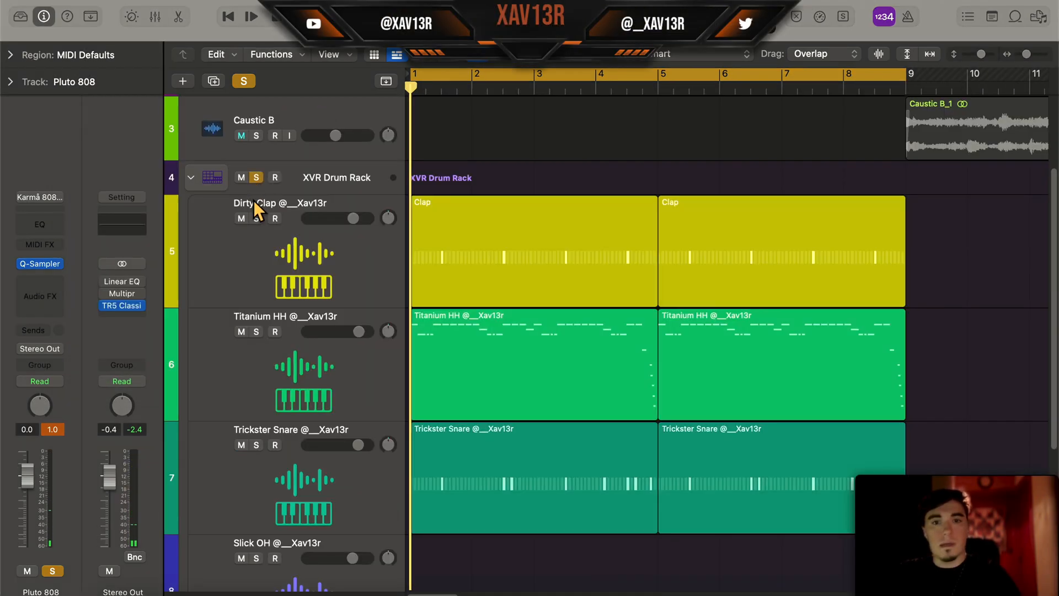
Step: Create a MIDI region at bar 1 on the Pluto 808 track, extend it to bar 5 and open it in the Piano Roll
scroll(256, 165, "up", 3)
scroll(256, 193, "down", 10)
right_click(419, 456)
left_click(484, 397)
left_click_drag(466, 467, 629, 474)
double_click(628, 469)
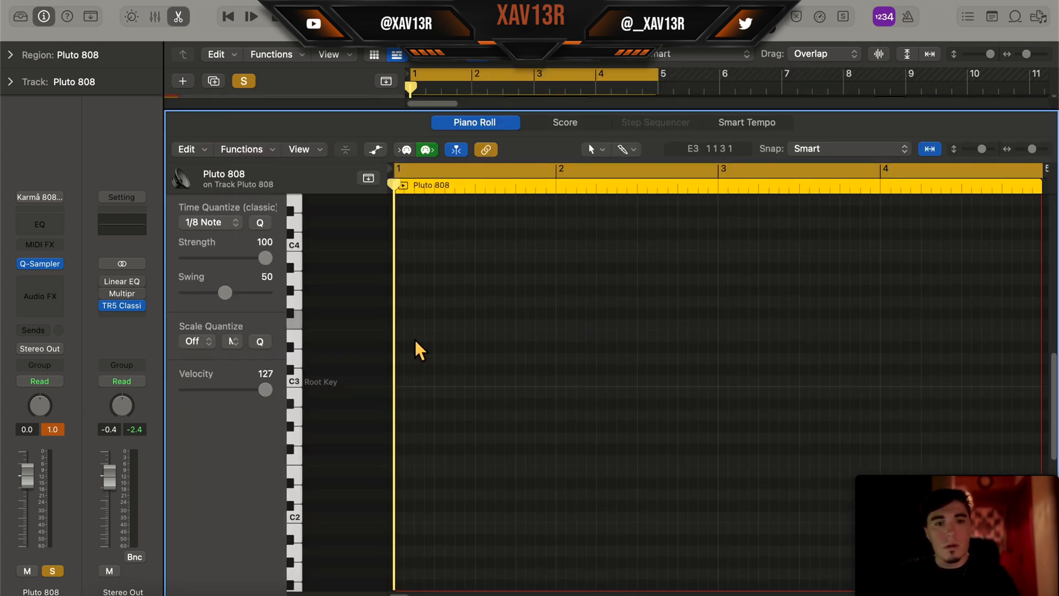
Step: Add 808 notes F3 at bar 1, D#3 on beat 4 and F#3 on beat 2 of bar 2, and play them
left_click(406, 325, "super")
left_click(525, 325, "super")
left_click_drag(525, 325, 526, 348)
left_click_drag(606, 326, 608, 313)
key("space")
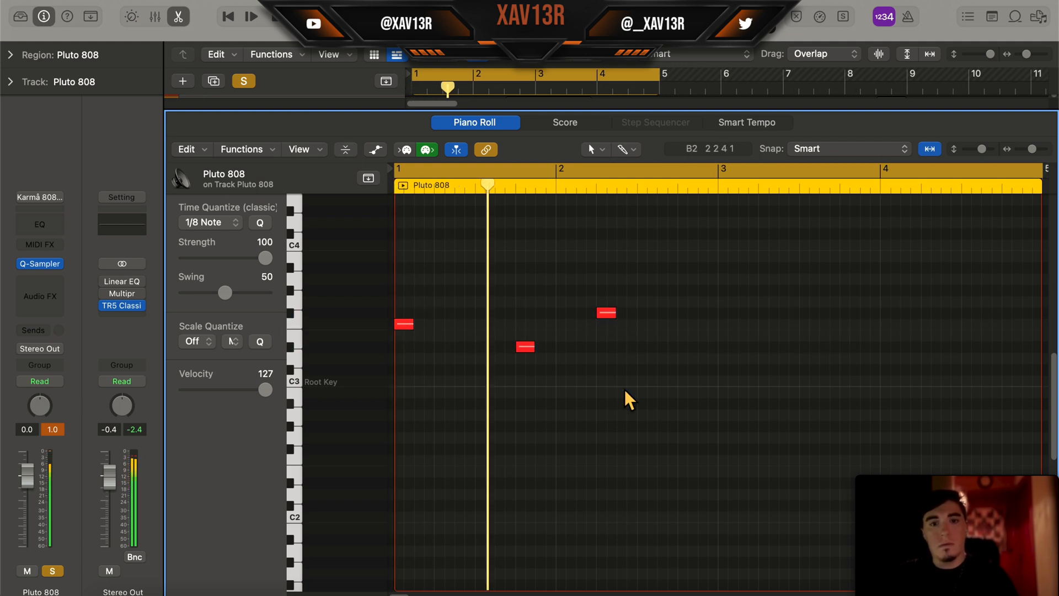
Step: Continue the 808 line with two F3 notes in bar 3, a D#3 on its beat 4, and C#3 and G#3 in bar 4
left_click(727, 325, "super")
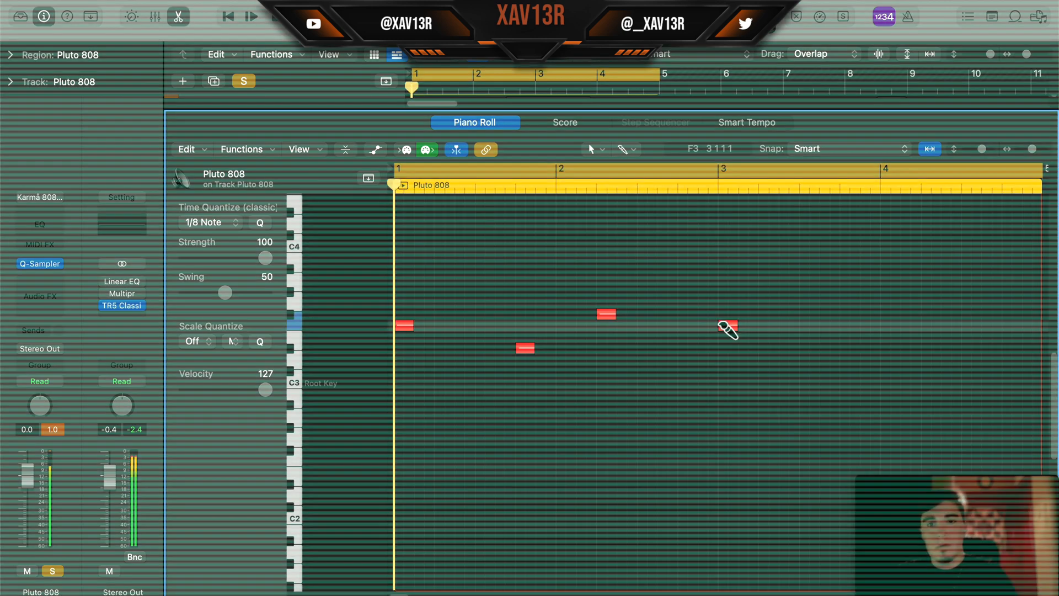
left_click(787, 327, "super")
left_click_drag(848, 330, 838, 371)
scroll(849, 348, "right", 3)
left_click(899, 330, "super")
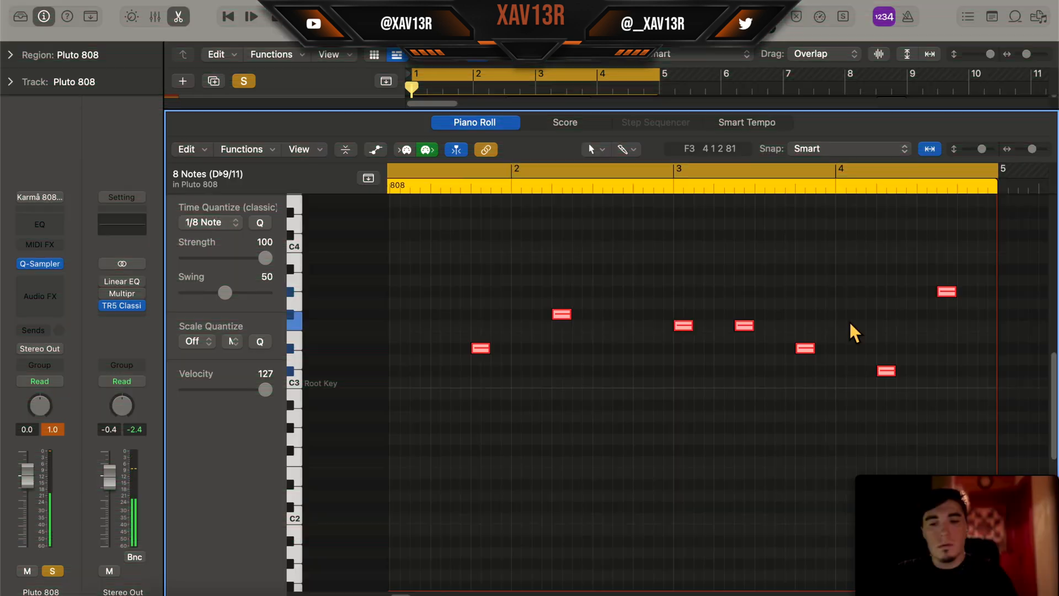
Step: Extend all eight 808 notes until each meets the next one, and play back the line
key("shift+l")
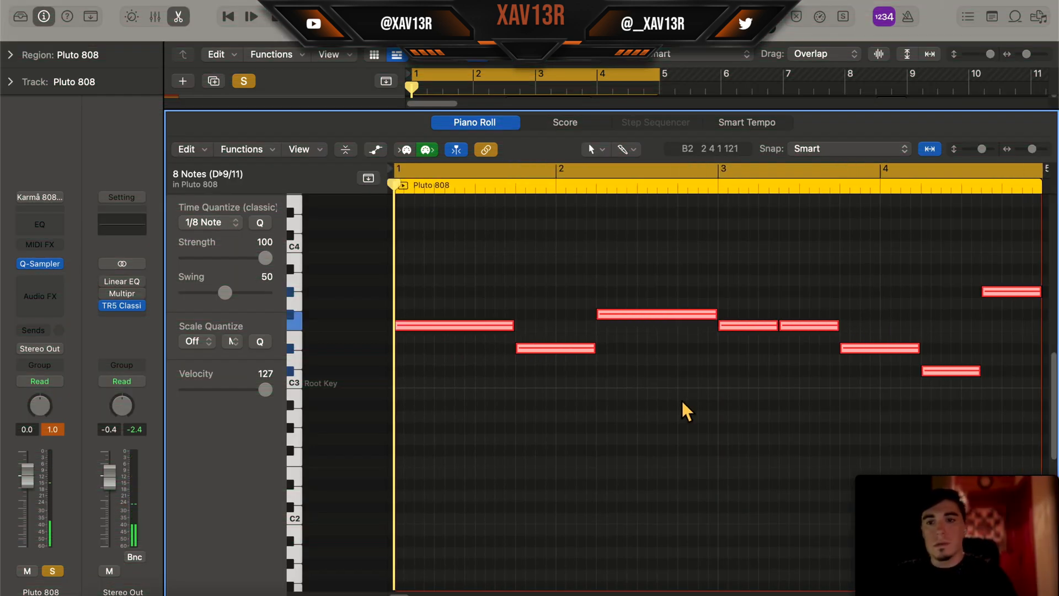
left_click(682, 401)
key("space")
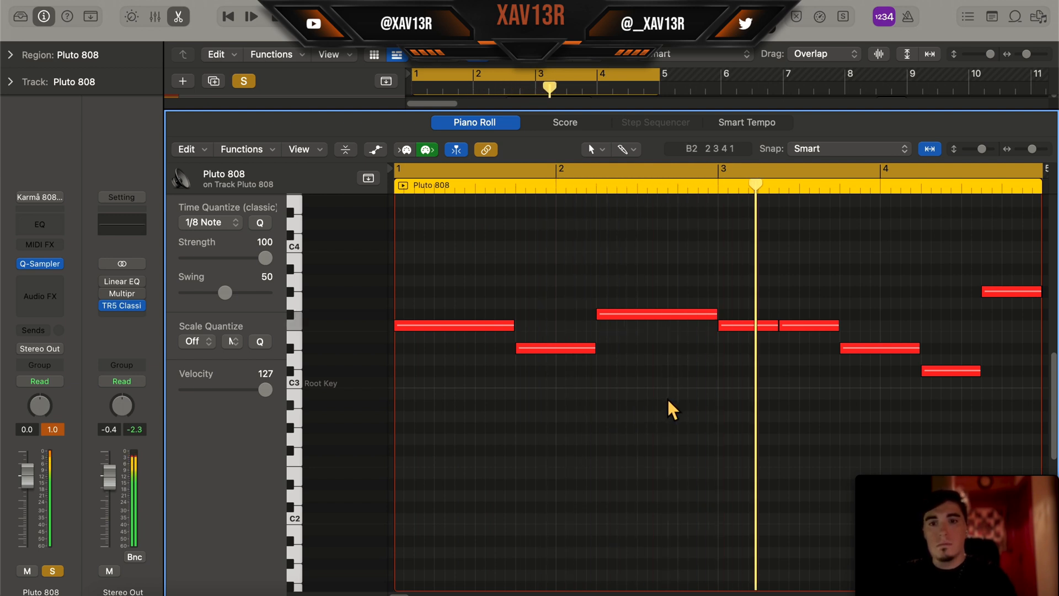
scroll(674, 398, "right", 3)
scroll(674, 398, "left", 1)
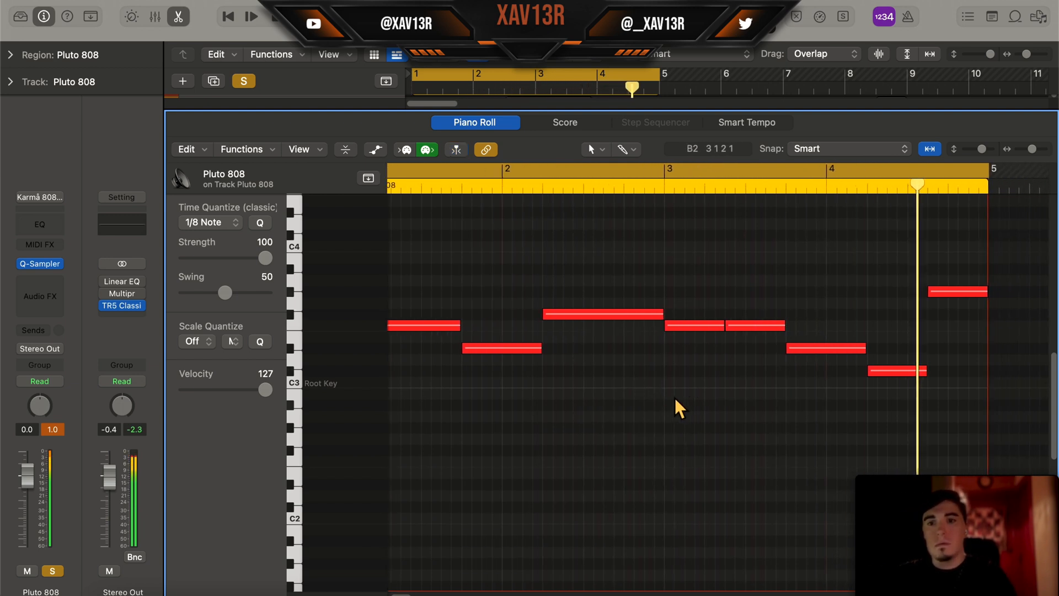
key("space")
Step: Start the C#3 note in bar 4 at 4 2 3 with a short C3 note directly before it, and play the line
left_click(962, 368)
mouse_move(962, 369)
left_mouse_down()
mouse_move(964, 378)
mouse_move(975, 369)
left_mouse_up()
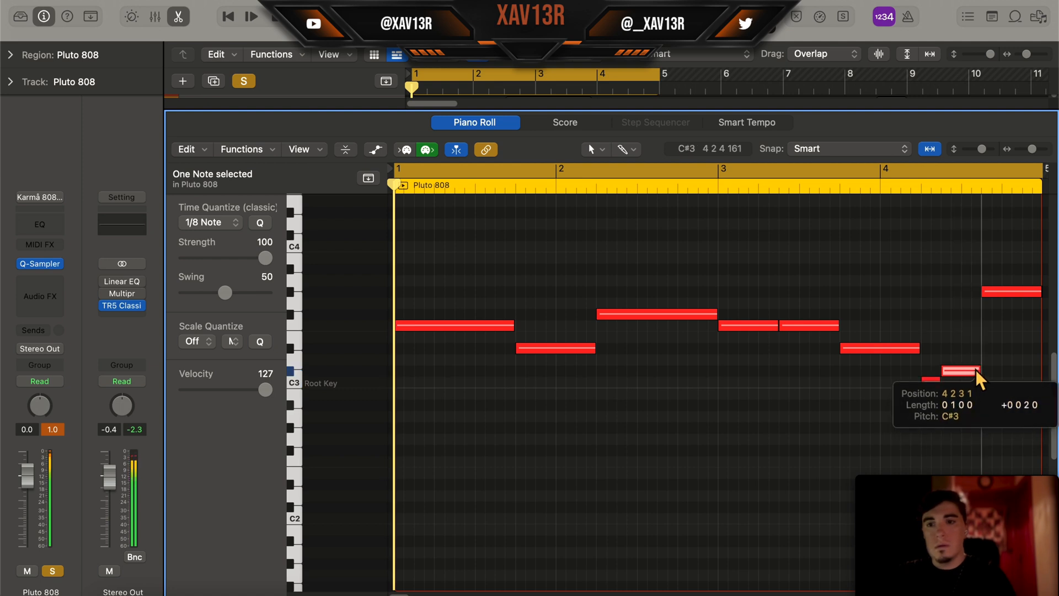
key("space")
left_click(795, 440)
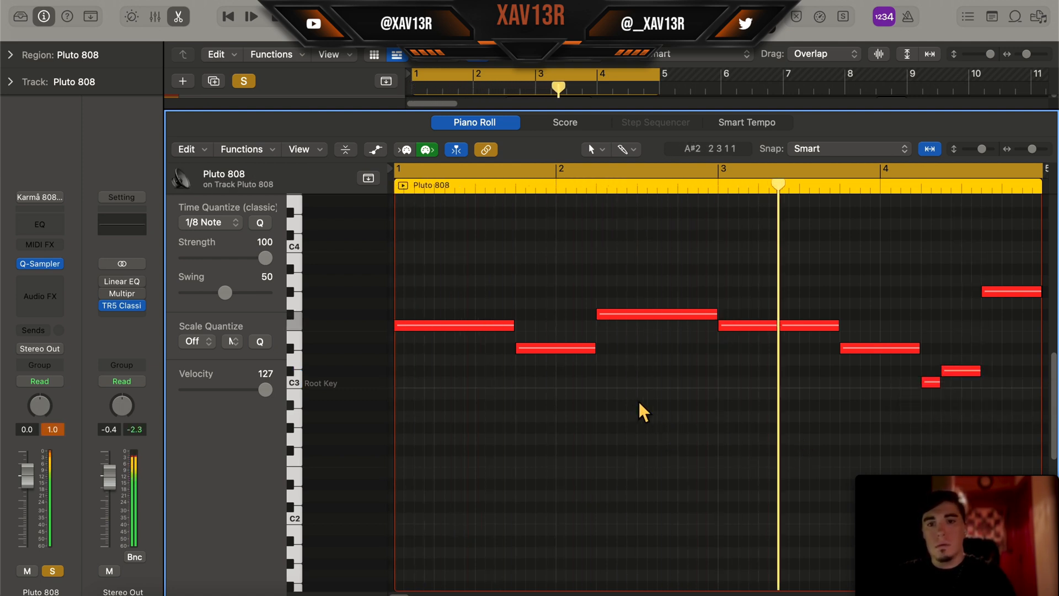
Step: Select the second F3 note of bar 3 and set the region's MIDI automation lane to Pitch Bend
left_click(833, 325)
left_click(919, 184)
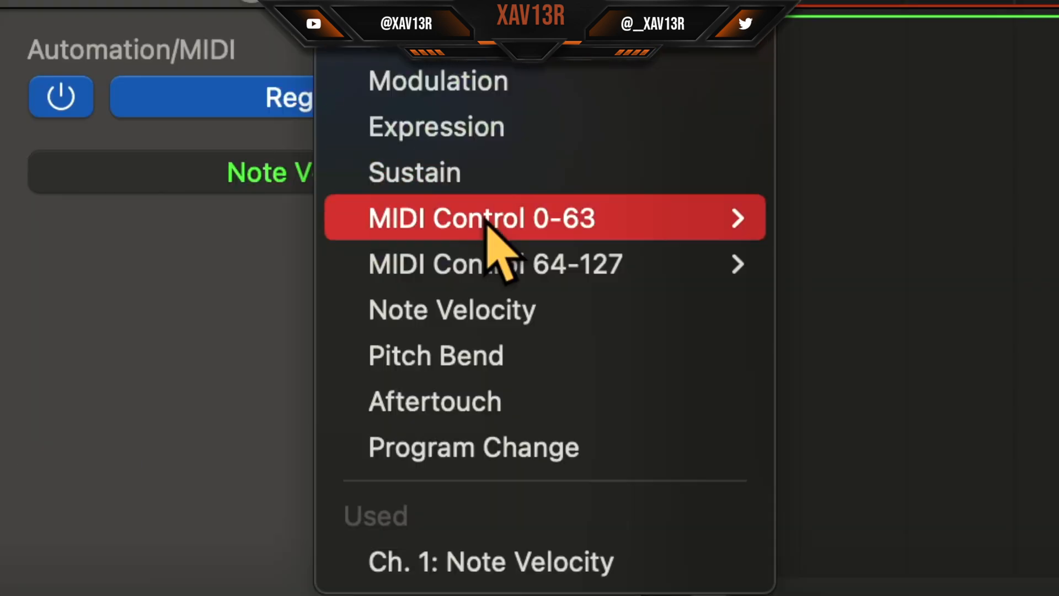
left_click(468, 354)
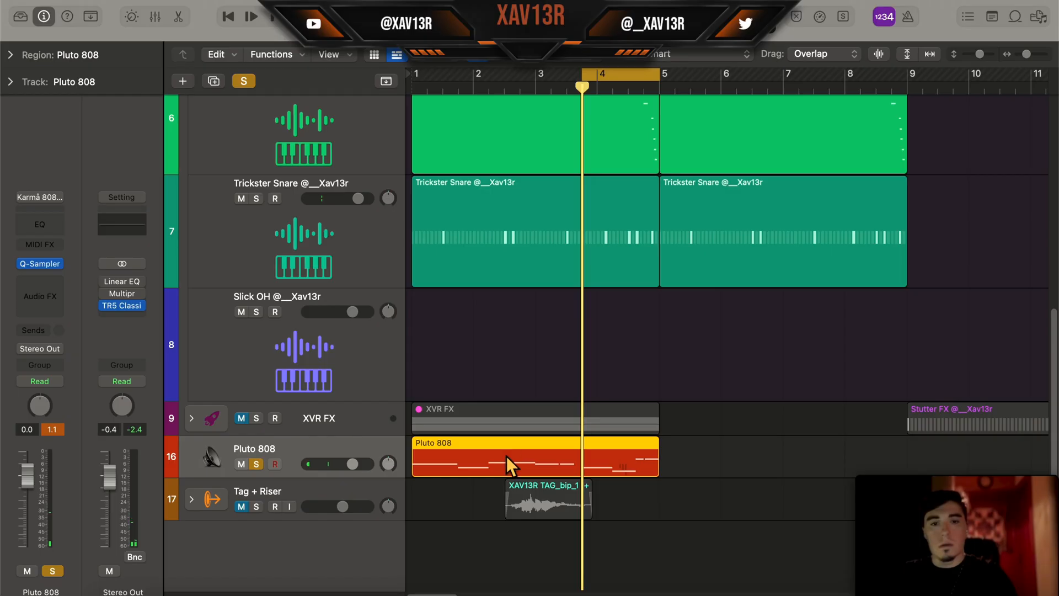
Step: Copy the Pluto 808 region to bar 5 and join both regions into one eight-bar region
left_click_drag(505, 460, 756, 451)
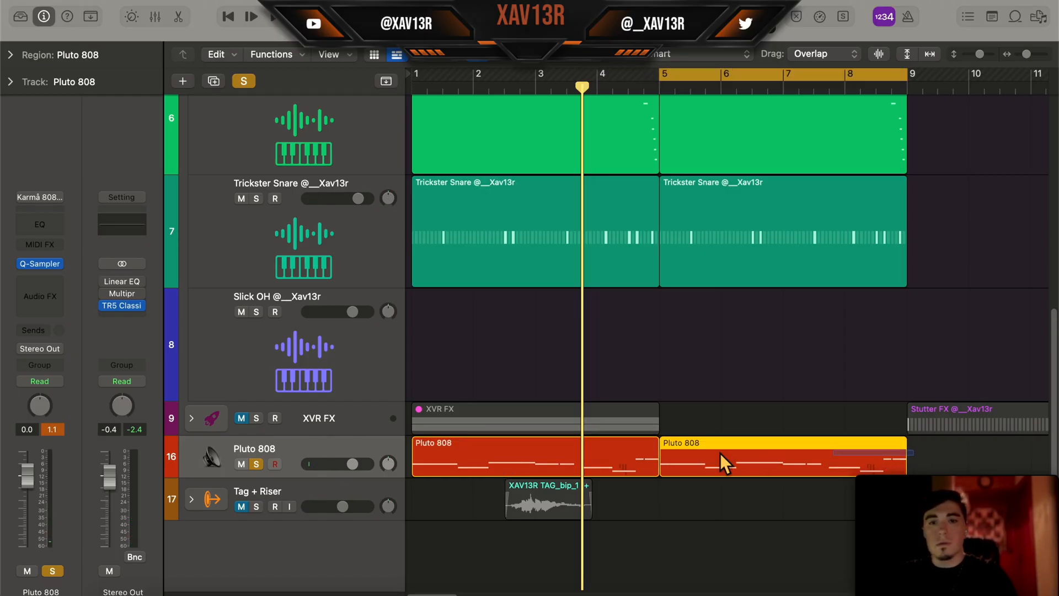
left_click(570, 449, "shift")
key("super+j")
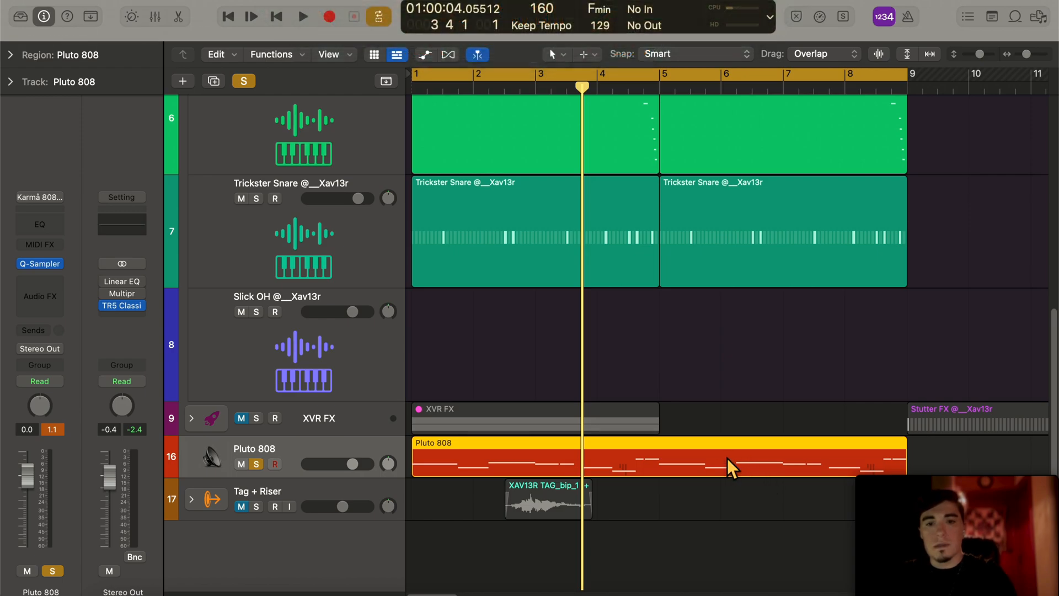
Step: Vary the joined 808 line's second half: shorten the F3 at bar 7, add a short F4 after it and a short A#2 ending bar 8
double_click(727, 458)
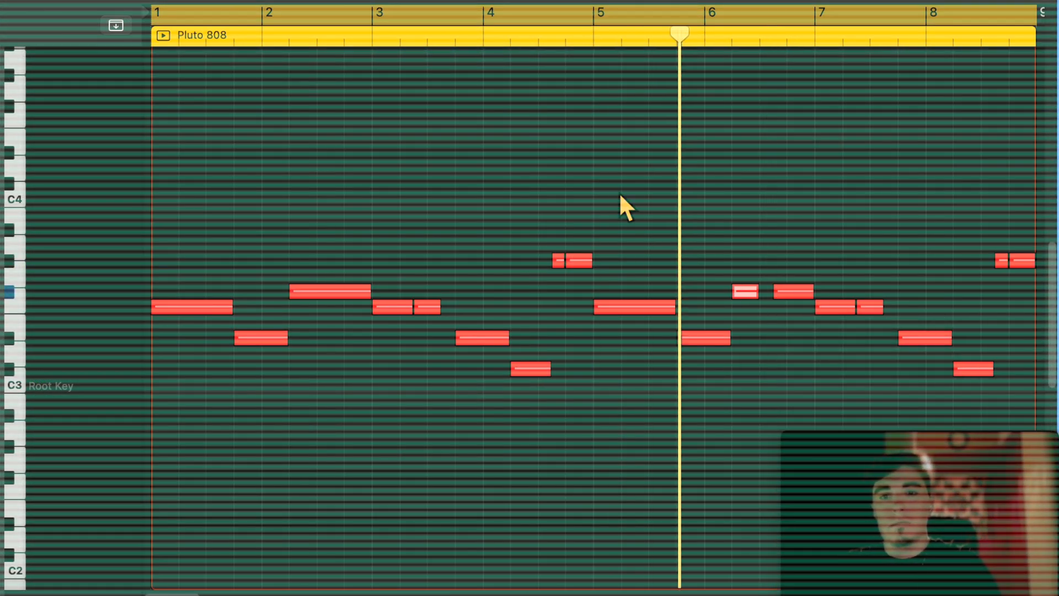
left_click(835, 306)
left_click(846, 36)
key("super+t")
key("alt+shift+Up")
key("super+Right")
scroll(596, 241, "right", 3)
key("super+t")
key("alt+Up")
key("alt+Up")
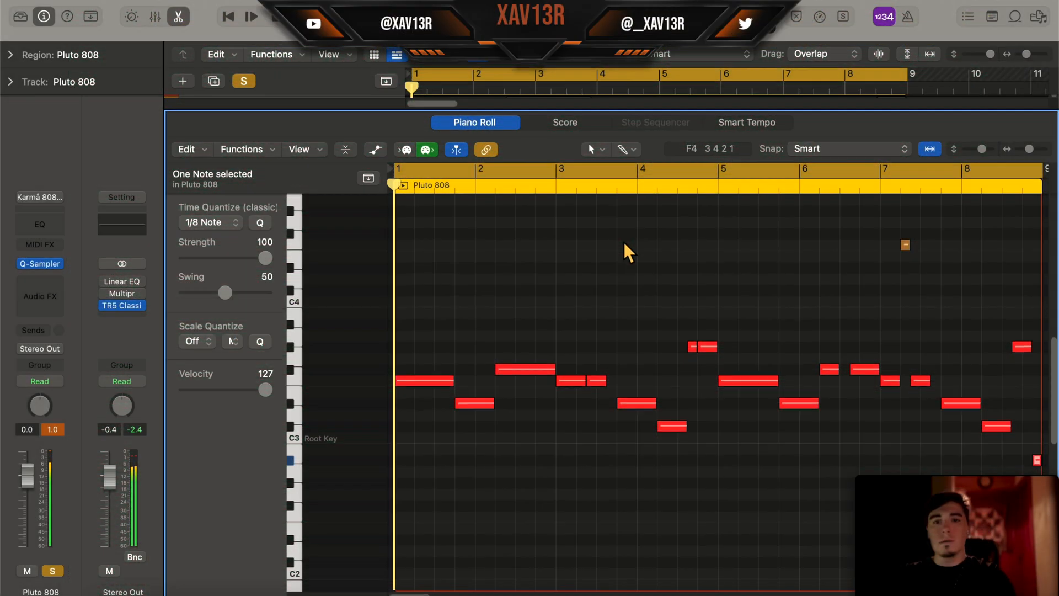
left_click(623, 242)
Step: Raise the Dirty Clap track's volume for the Caustic B section starting at bar 9
scroll(623, 242, "down", 1)
scroll(629, 251, "up", 2)
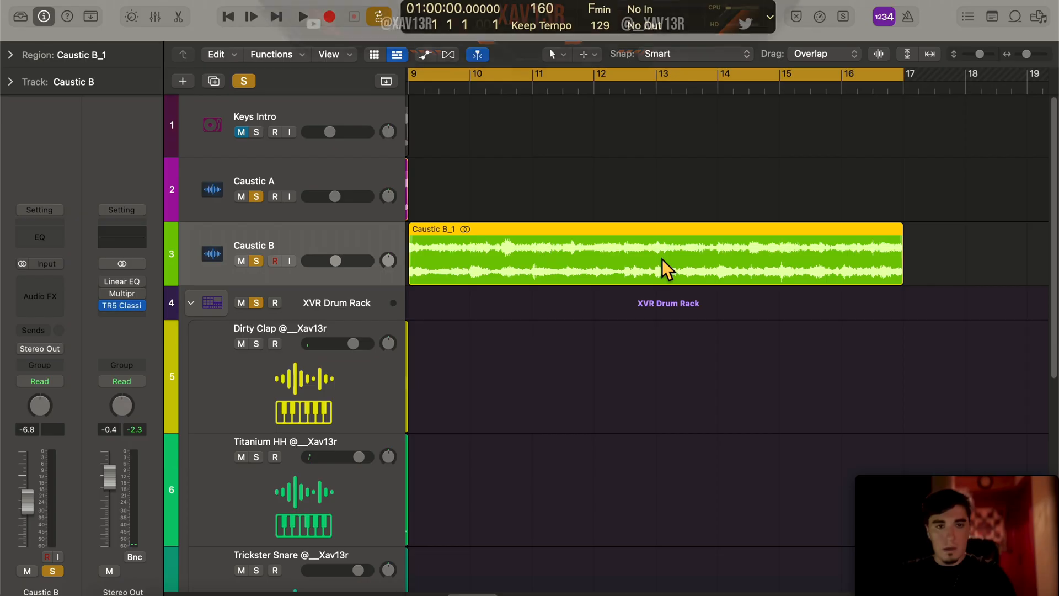
scroll(662, 259, "left", 5)
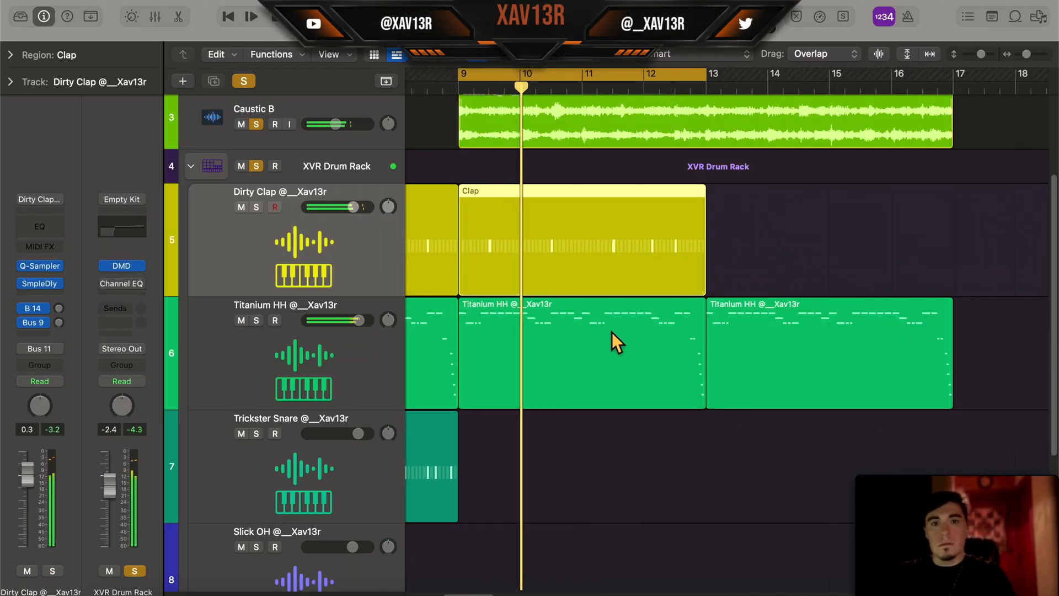
left_click_drag(360, 207, 369, 222)
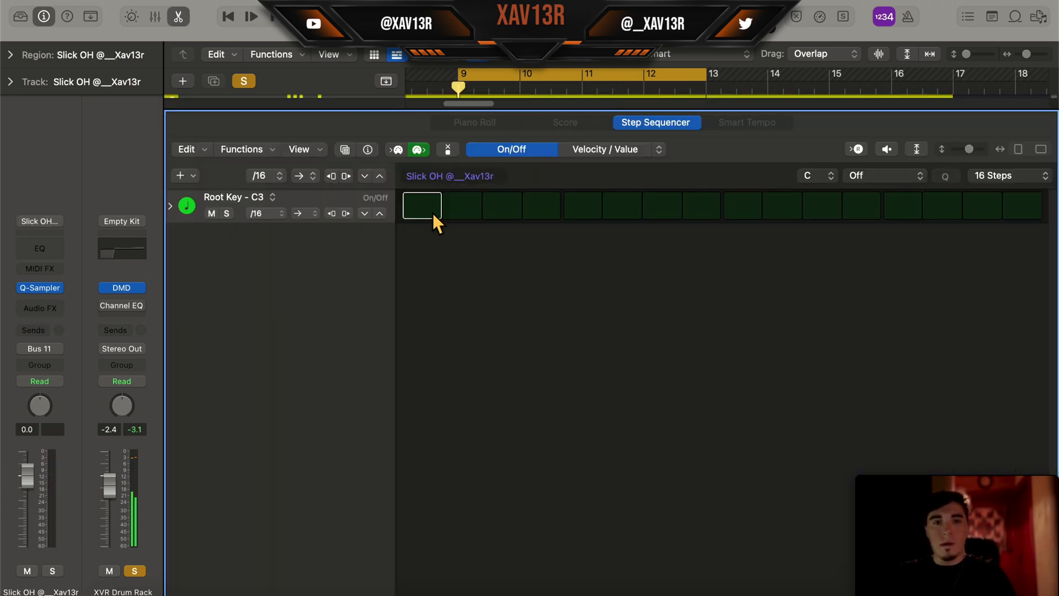
Step: Turn on steps 1 and 13 in the Slick OH pattern and play it
left_click(433, 210)
left_click(902, 209)
key("space")
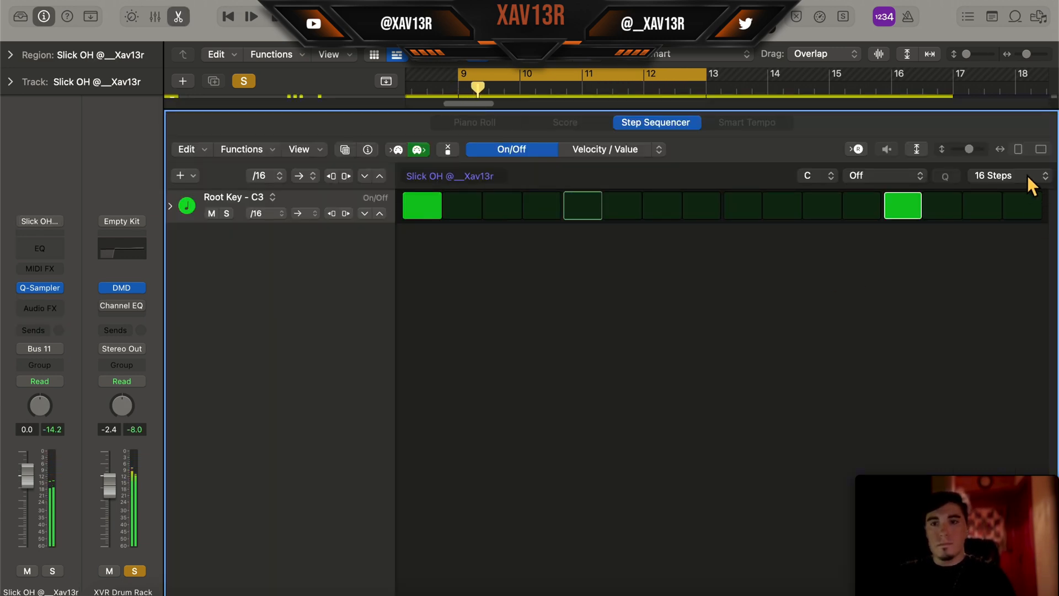
Step: Extend the Slick OH pattern to 64 steps, turn on step 53 and close the Step Sequencer
left_click(1024, 176)
left_click(999, 208)
left_click(1018, 181)
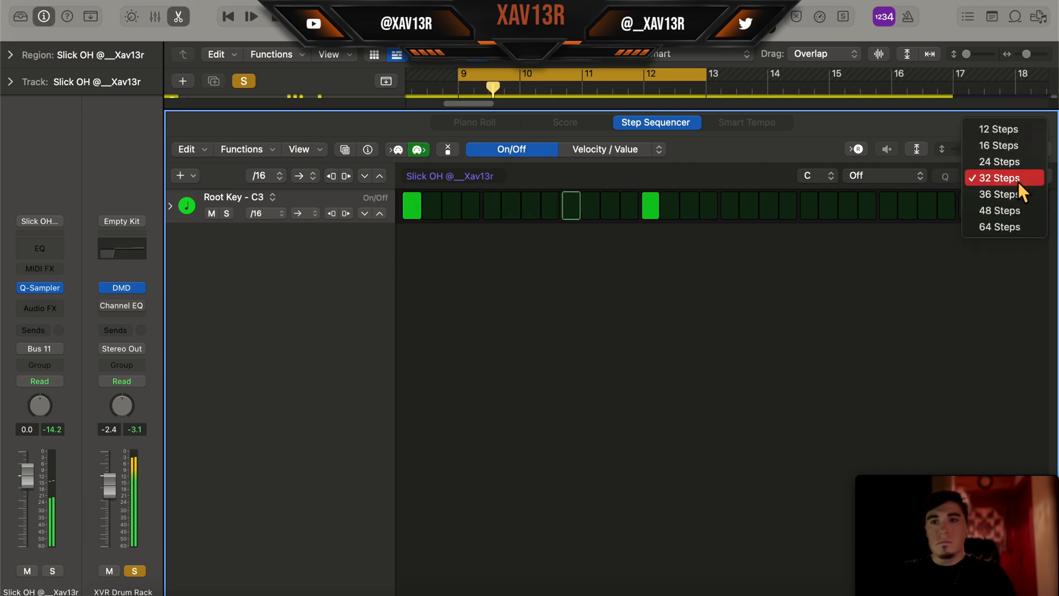
left_click(997, 226)
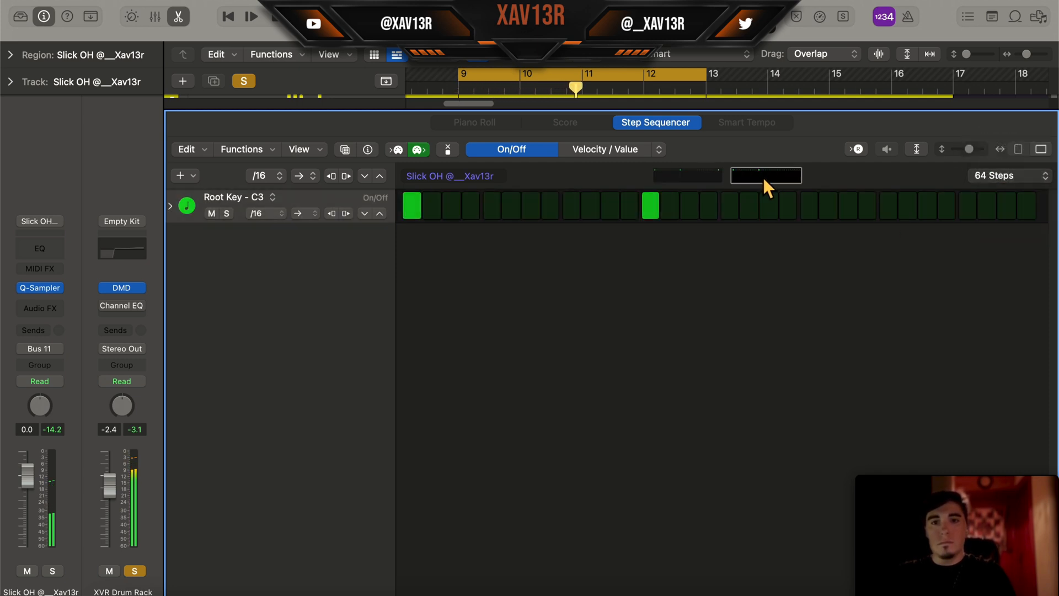
left_click(809, 206)
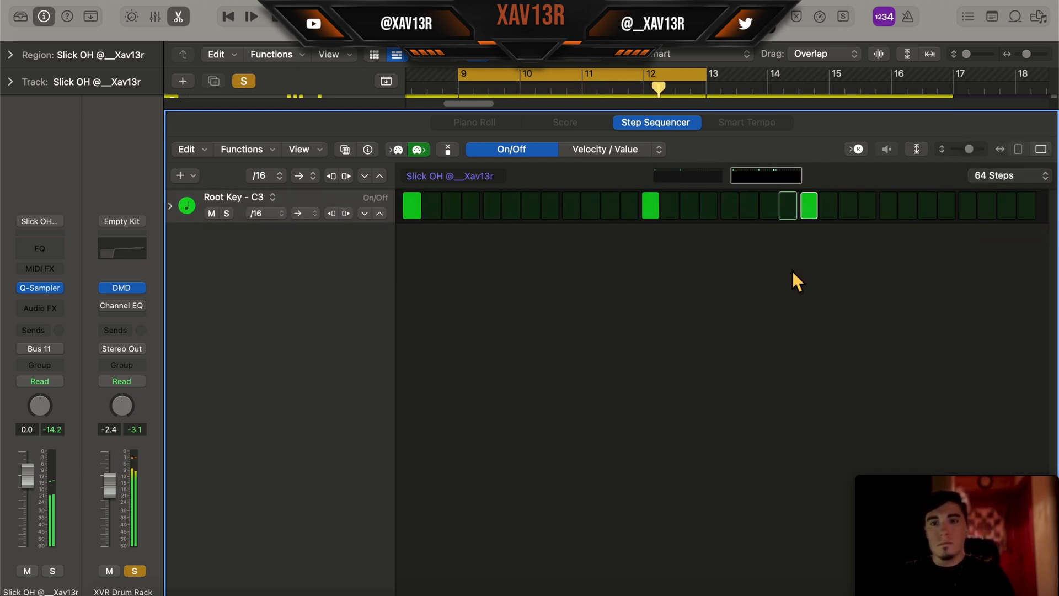
key("e")
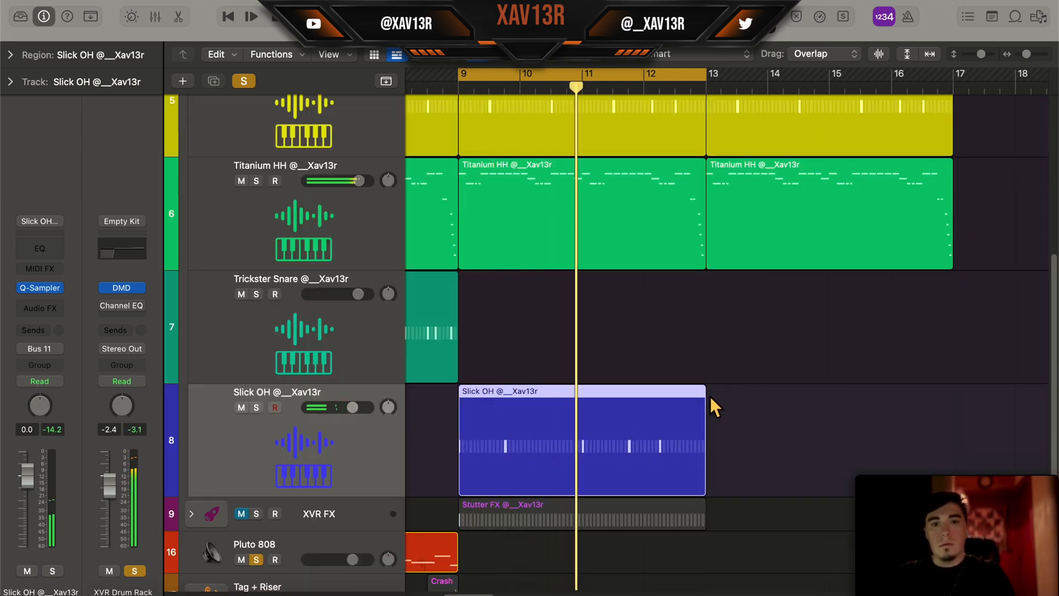
Step: Repeat the Slick OH region from bar 13 and select both regions for a cycle range of bars 9 to 17
key("super+r")
left_click_drag(1002, 368, 656, 438)
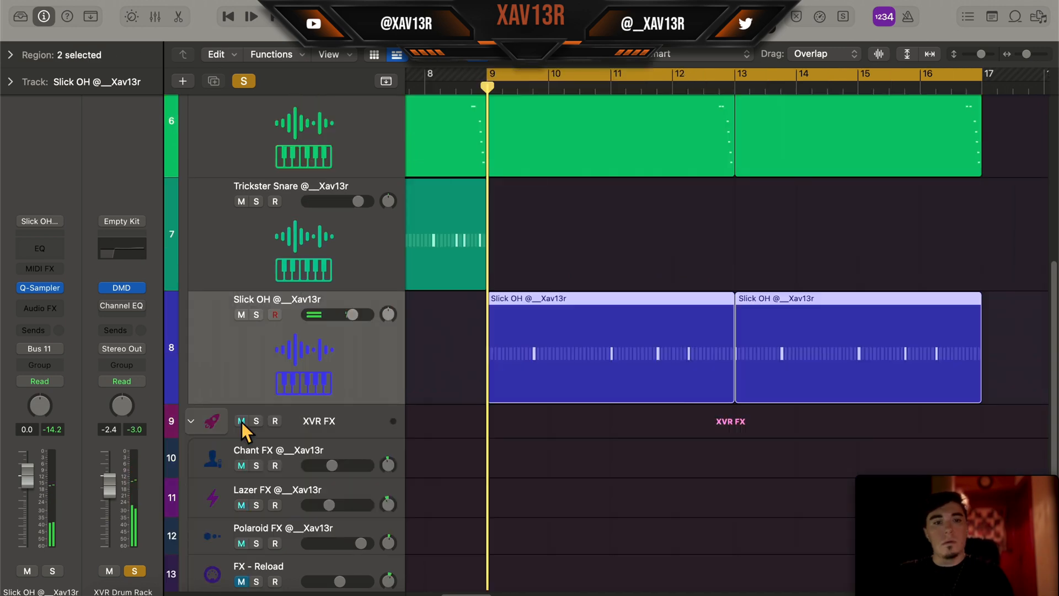
Step: Select the Slick OH and XVR FX regions between bars 9 and 17, set the cycle range around them and play the section
scroll(812, 465, "down", 8)
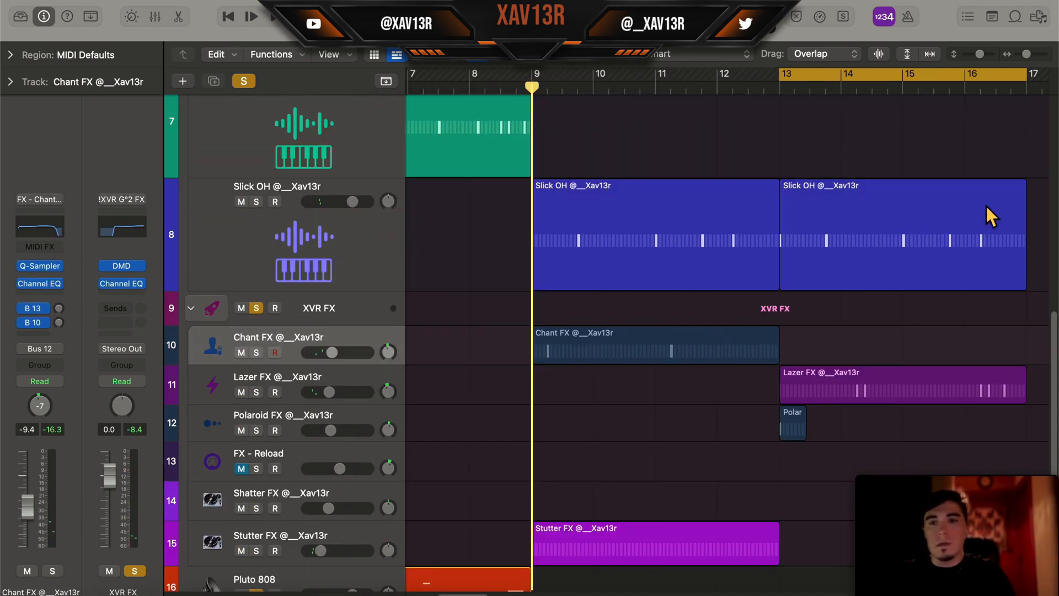
left_click(711, 273)
left_click_drag(855, 136, 571, 554)
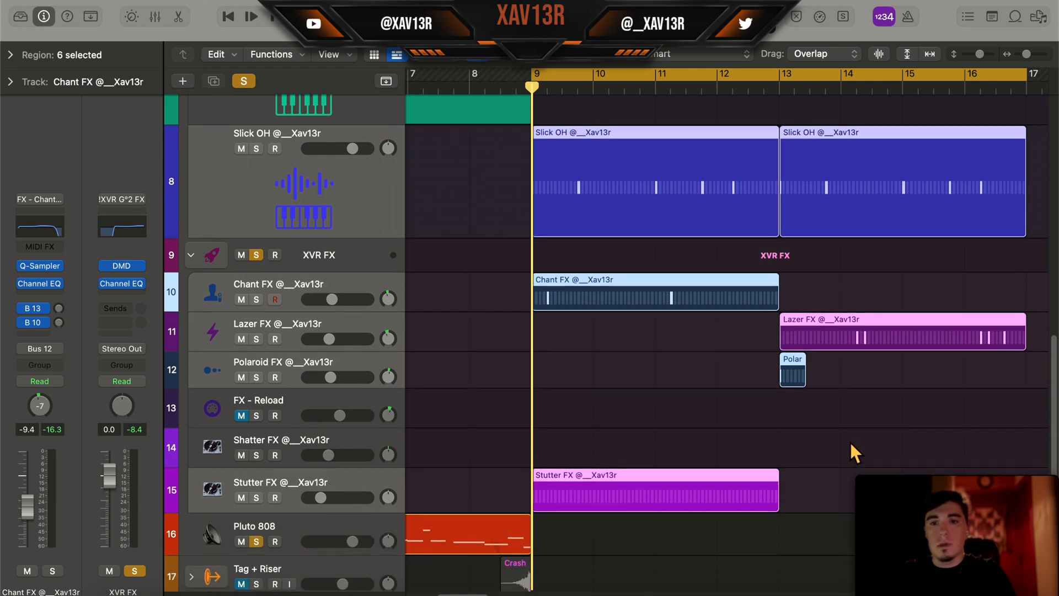
scroll(852, 438, "down", 1)
key("space")
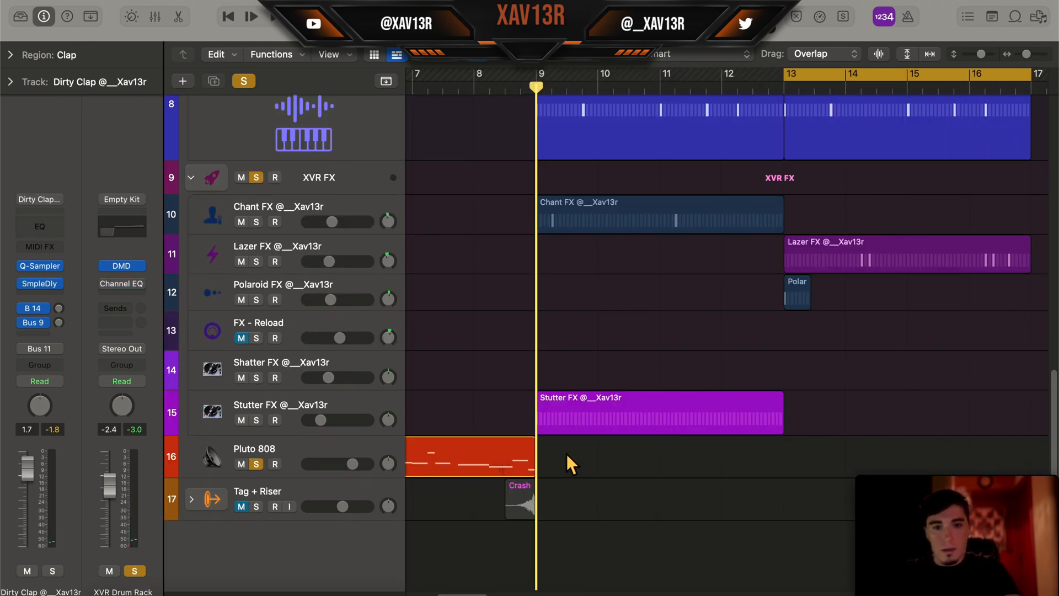
Step: Duplicate the Pluto 808 track and create a MIDI region on the duplicate from bar 9 to bar 13
key("cmd+d")
right_click(567, 455)
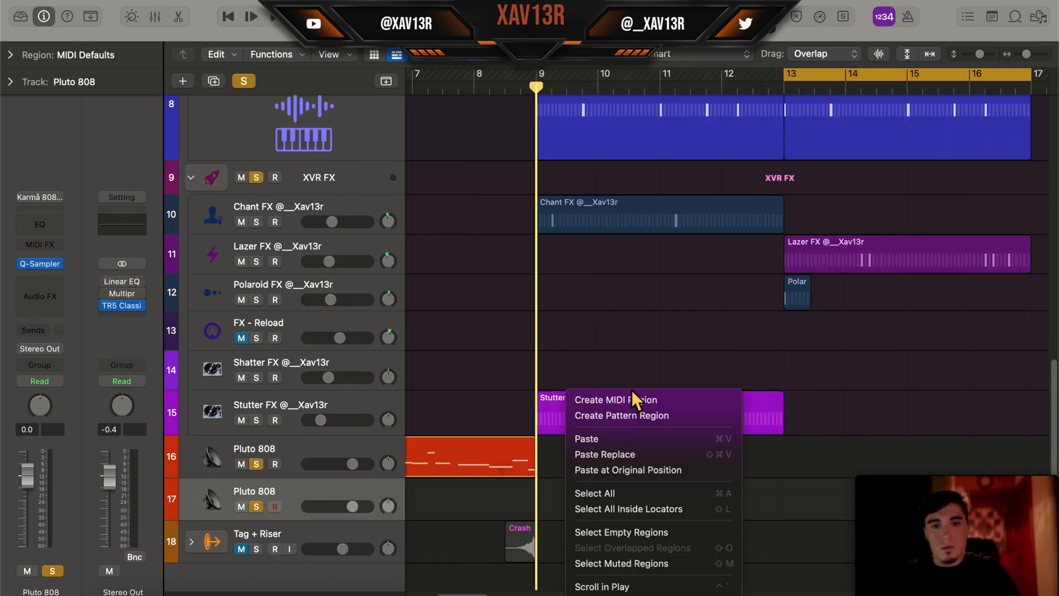
left_click(627, 399)
left_click_drag(595, 504, 778, 505)
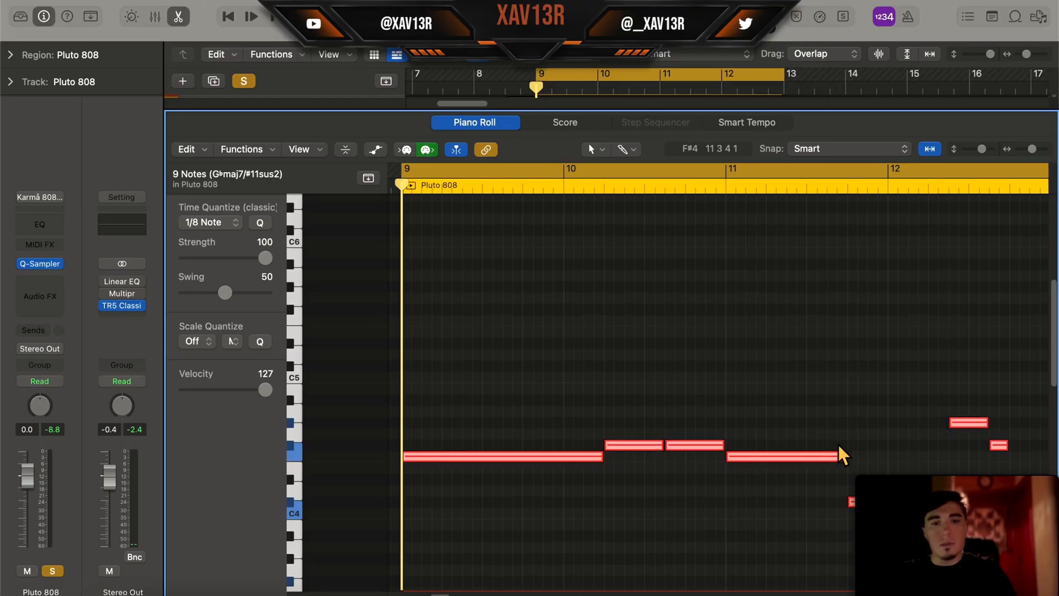
Step: Transpose all nine notes of the new Pluto 808 region down one octave and play back the line
scroll(842, 445, "down", 5)
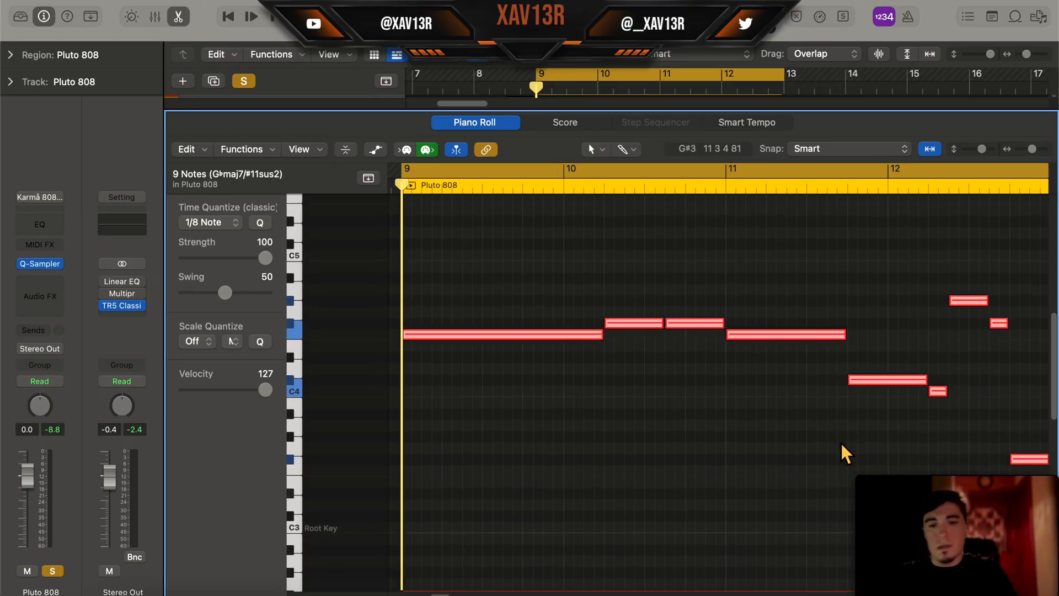
key("alt+shift+Down")
scroll(872, 386, "down", 3)
key("space")
scroll(902, 325, "up", 4)
scroll(916, 334, "down", 7)
scroll(909, 336, "up", 4)
left_click(832, 276)
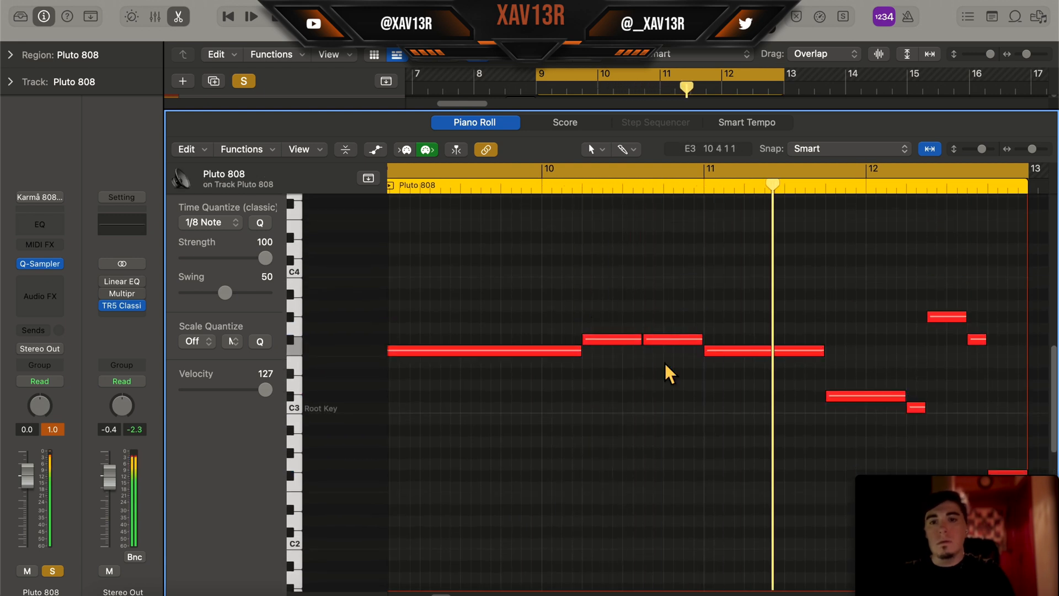
Step: Repeat the new Pluto 808 region from bar 13 and join both regions into one spanning bars 9 to 17
scroll(673, 366, "down", 2)
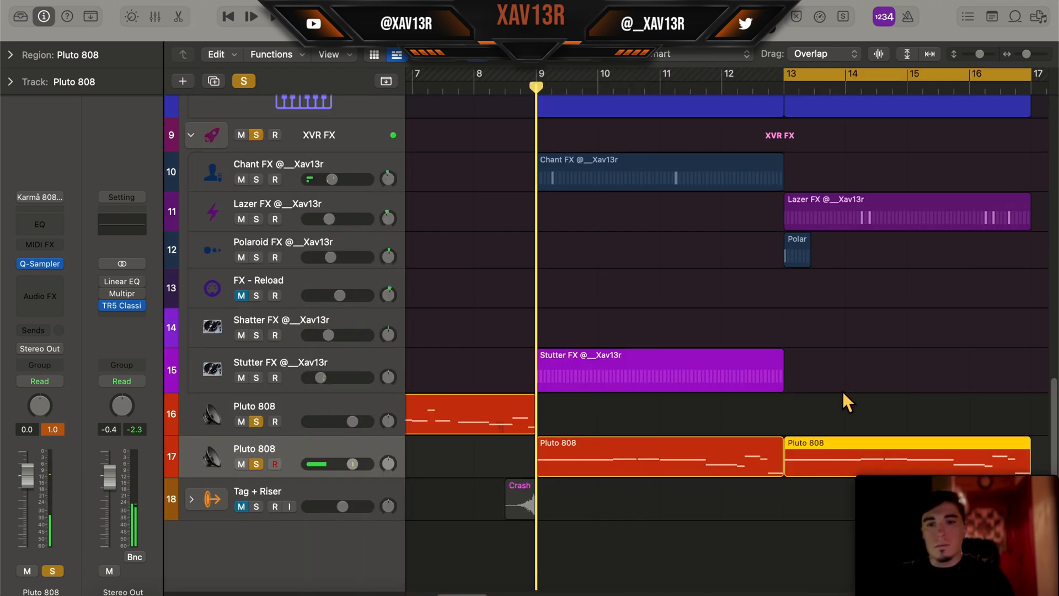
left_click_drag(842, 392, 710, 474)
left_click_drag(813, 404, 742, 455)
key("super+j")
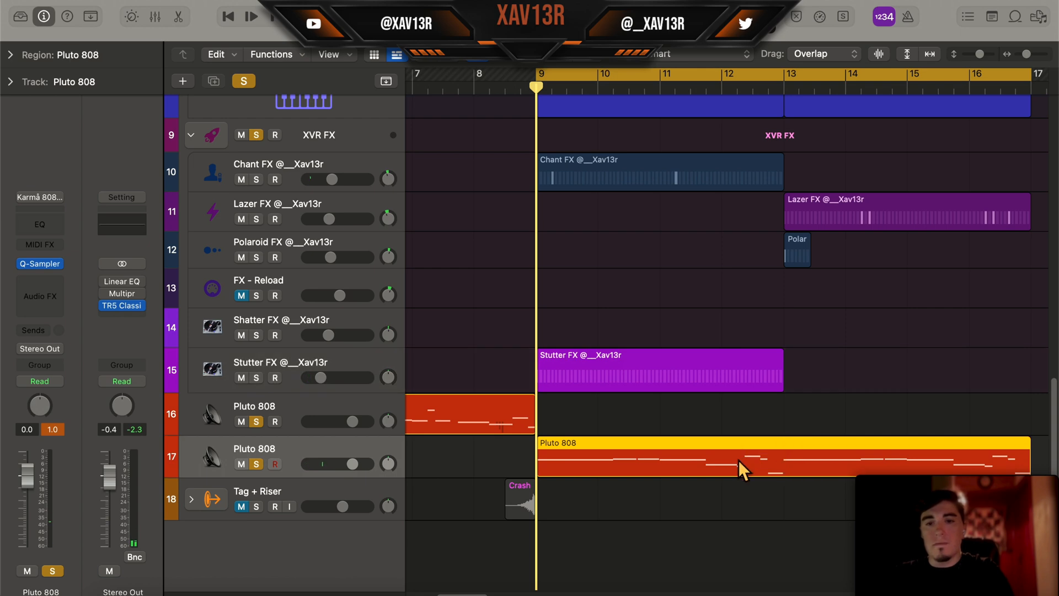
Step: Open the joined Pluto 808 region in the Piano Roll and set Time Quantize to 1/64 Note
double_click(738, 462)
left_click(204, 216)
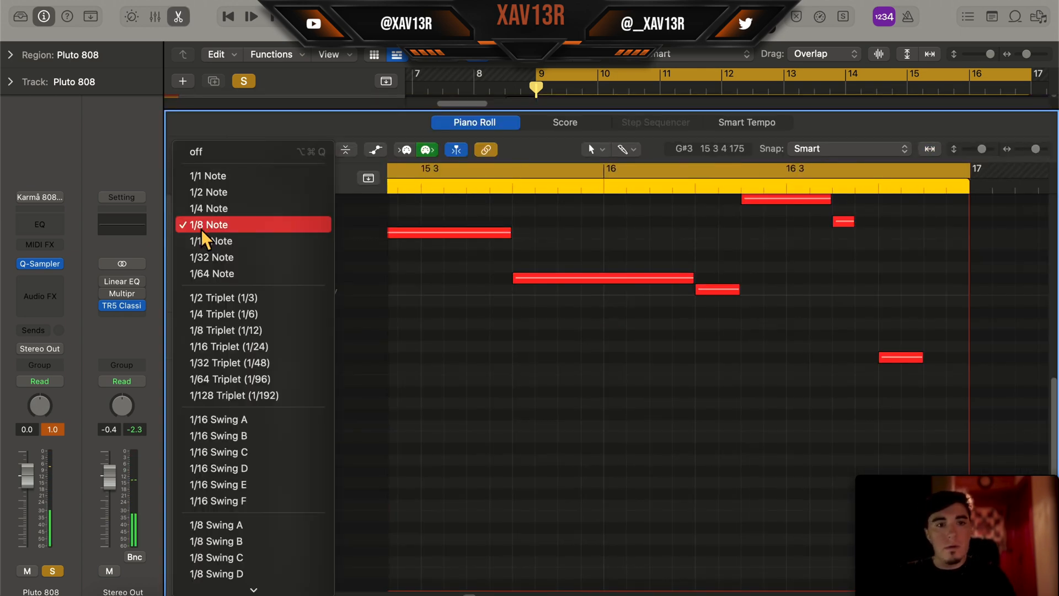
left_click(217, 273)
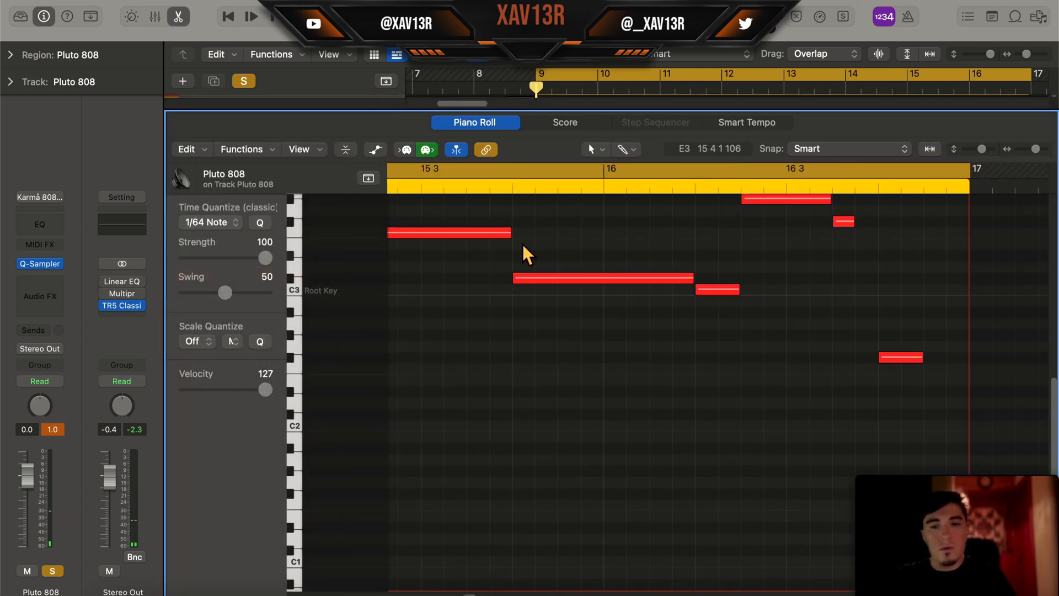
Step: Add short repeated low notes across the last beat of bar 16 in the Pluto 808 region and play back the line
left_click_drag(855, 409, 856, 420)
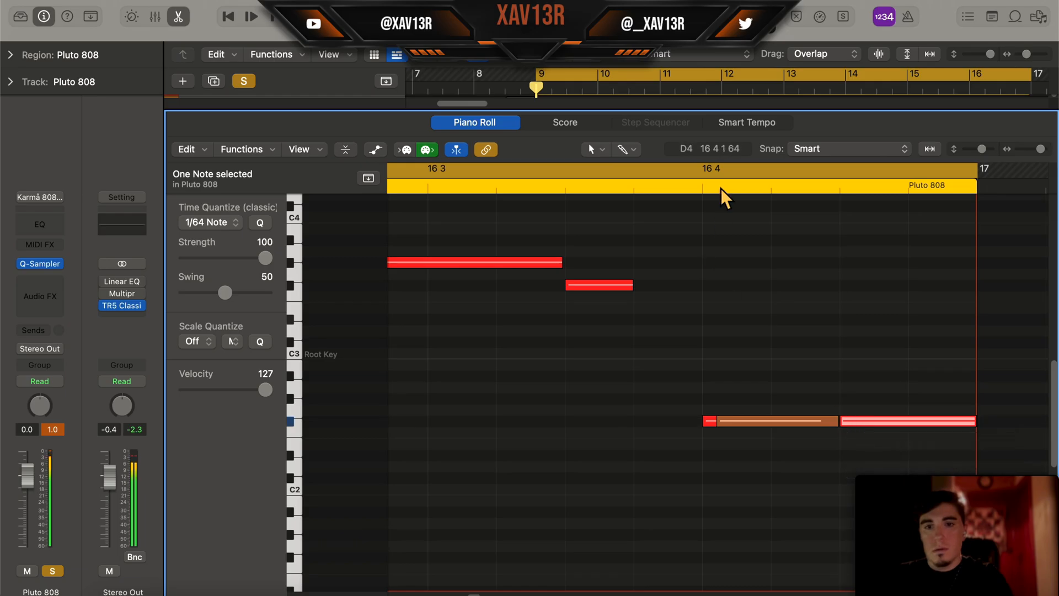
left_click(722, 187)
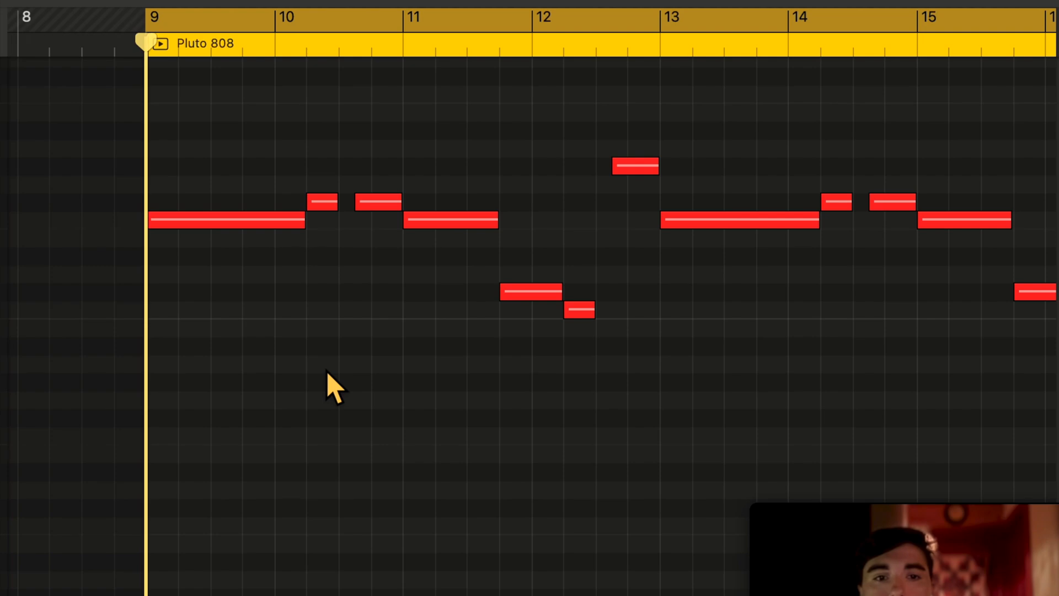
key("space")
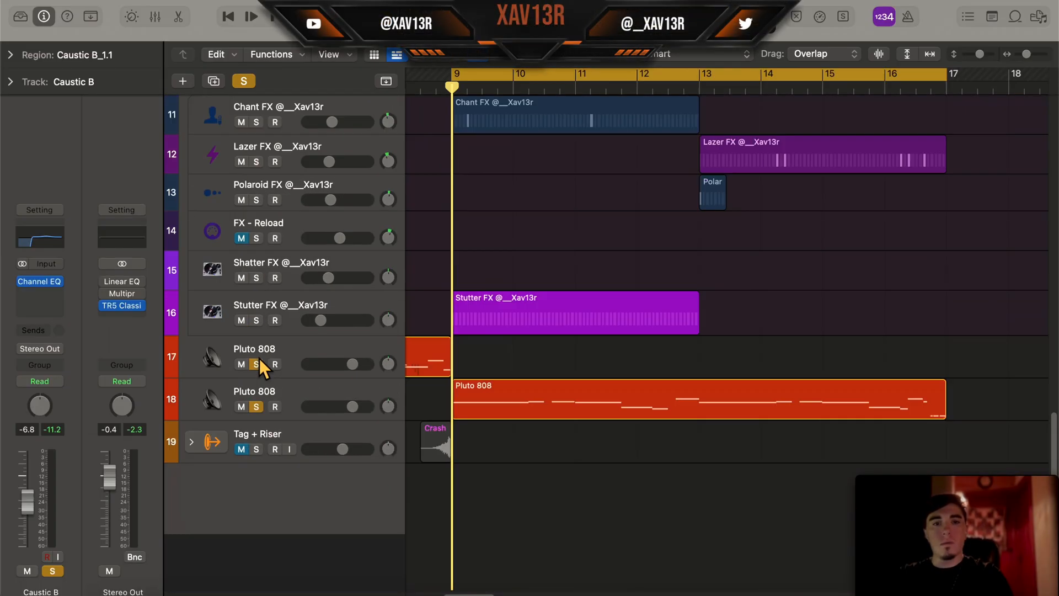
Step: Examine the Channel EQ curve on the transposed Caustic B track and close the plug-in window
scroll(259, 359, "up", 2)
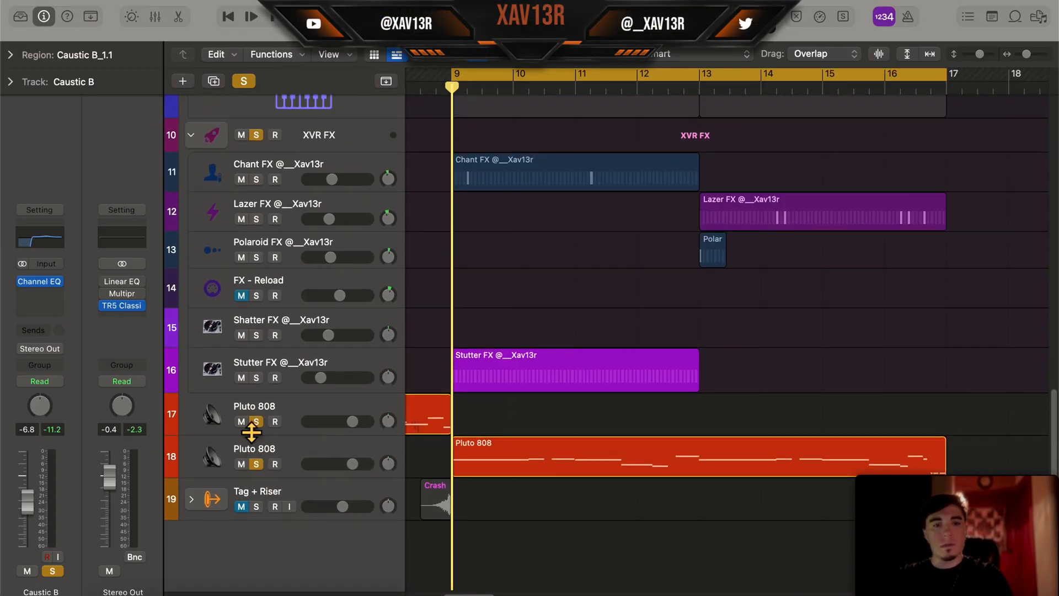
scroll(281, 436, "up", 10)
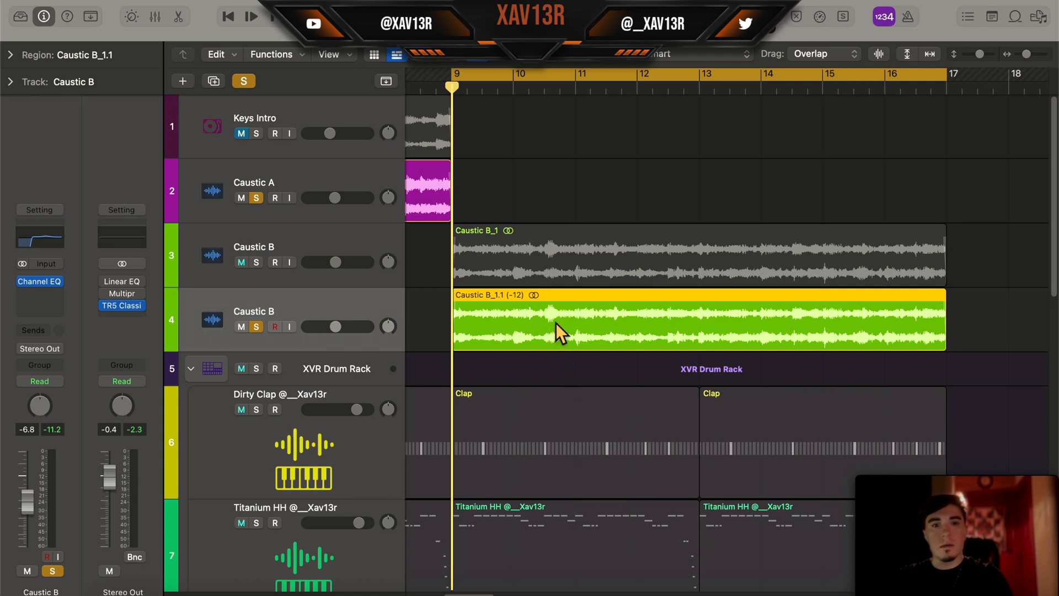
left_click(38, 236)
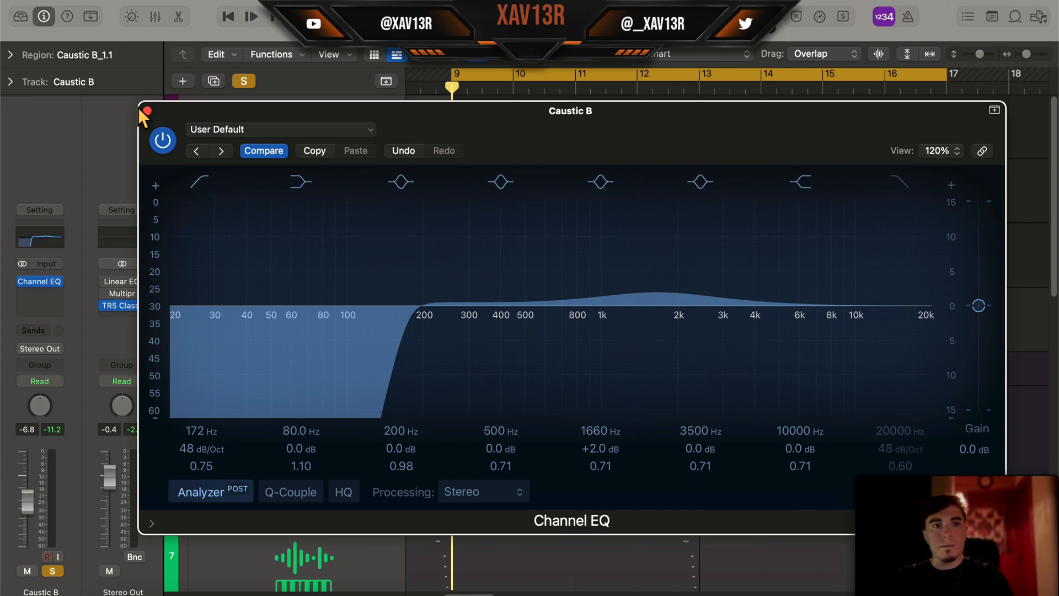
left_click(142, 110)
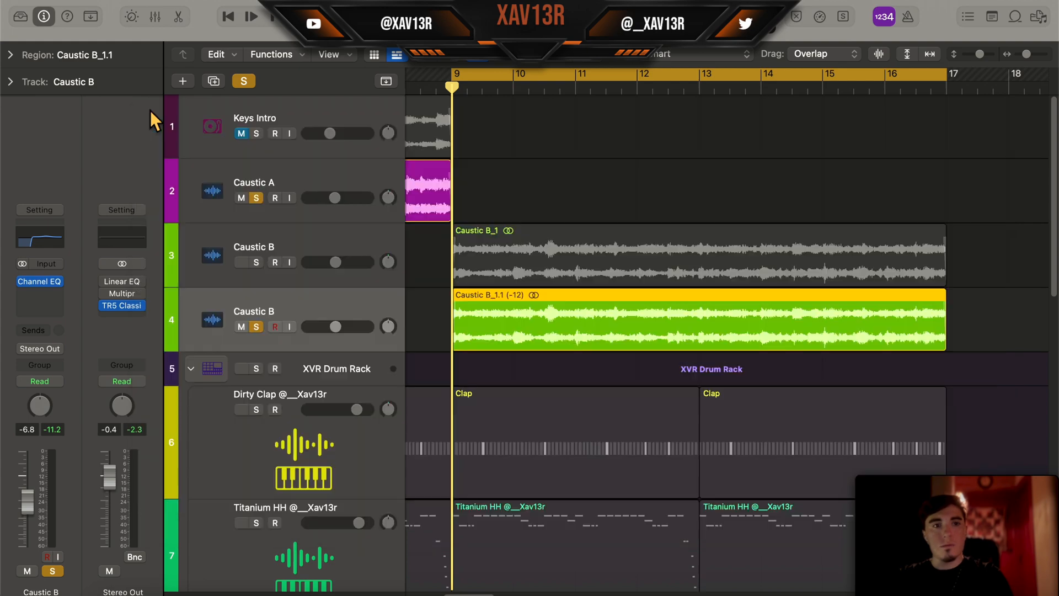
Step: Play the B section from bar 9 and bring in the XVR Drum Rack and XVR FX stacks by soloing them
scroll(496, 312, "down", 3)
scroll(546, 309, "up", 3)
scroll(496, 303, "down", 5)
scroll(537, 293, "up", 2)
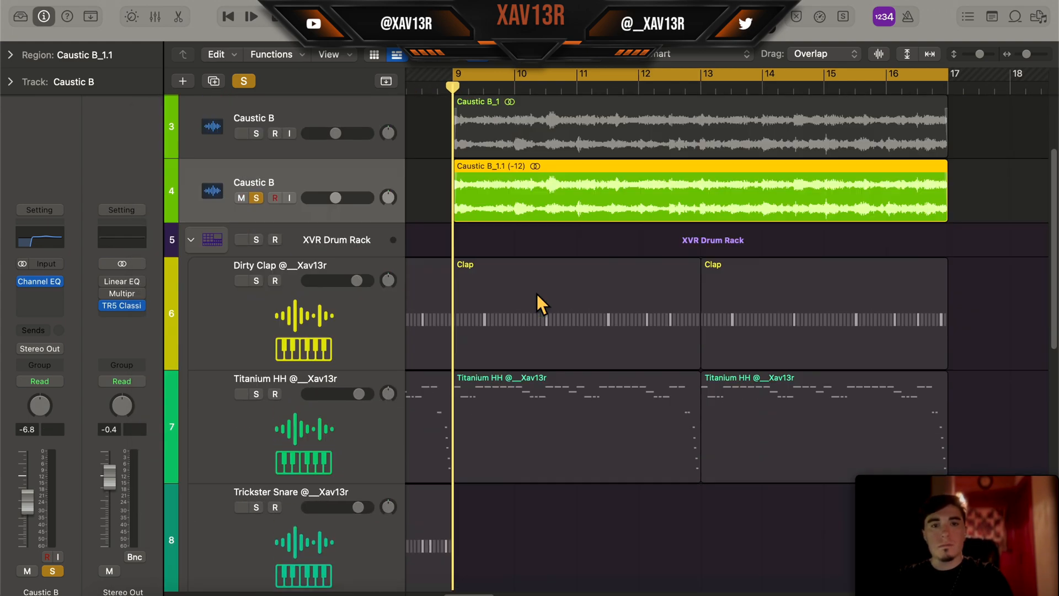
key("space")
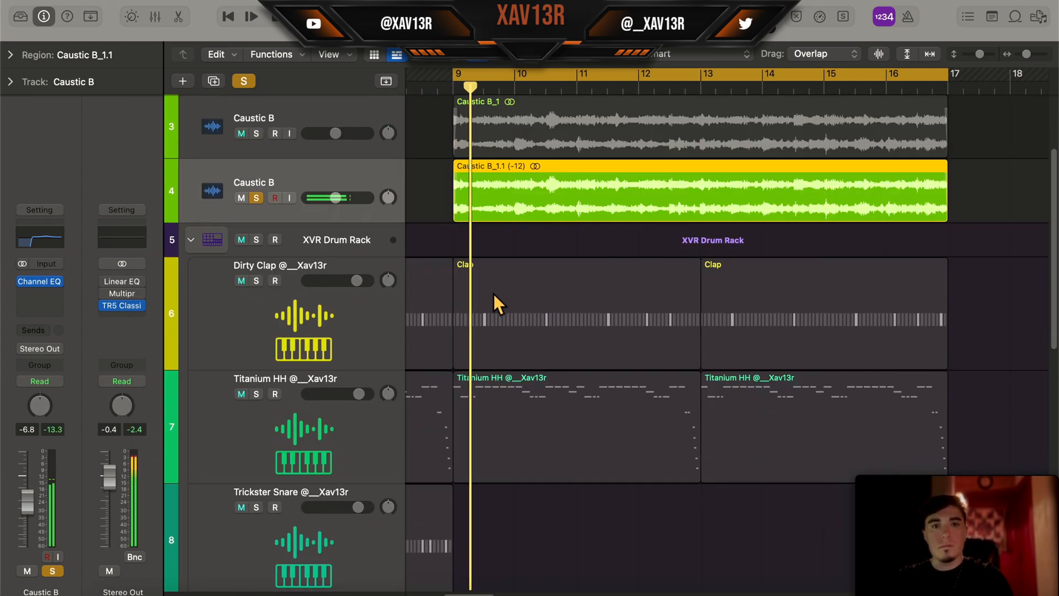
left_click(256, 240)
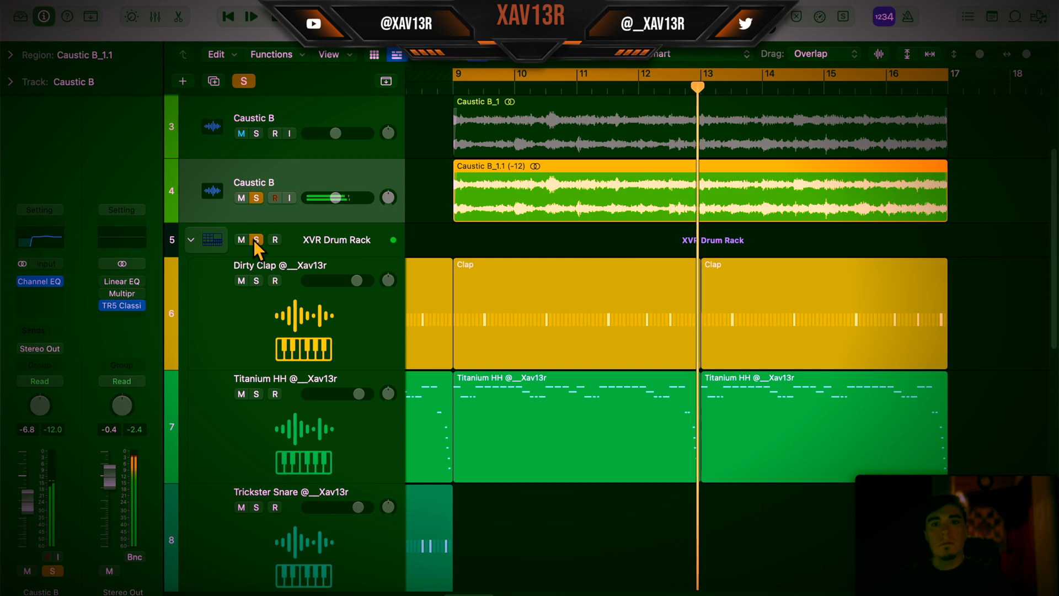
scroll(348, 361, "down", 15)
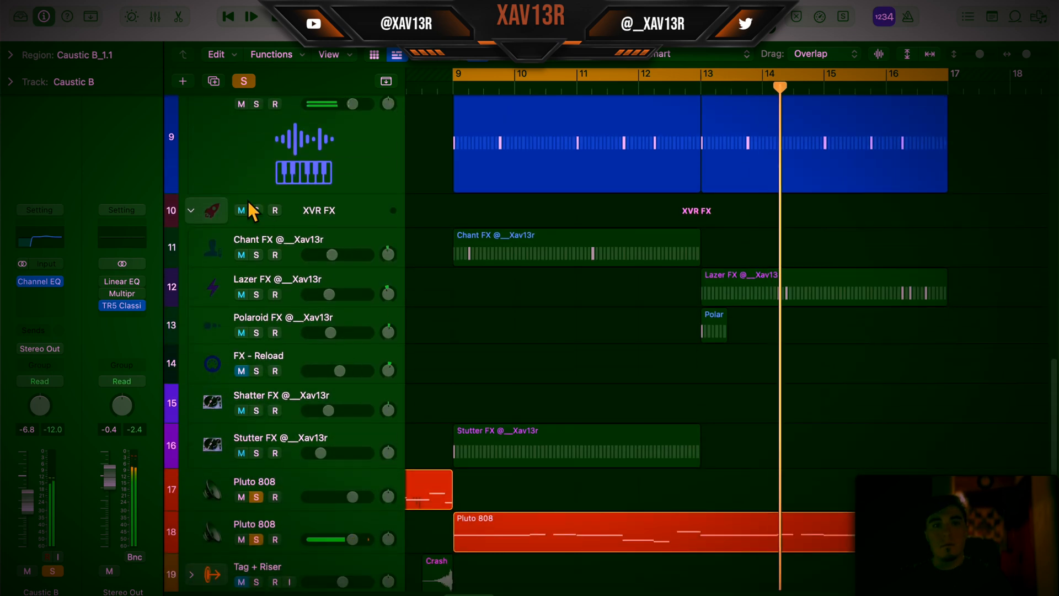
left_click(256, 210)
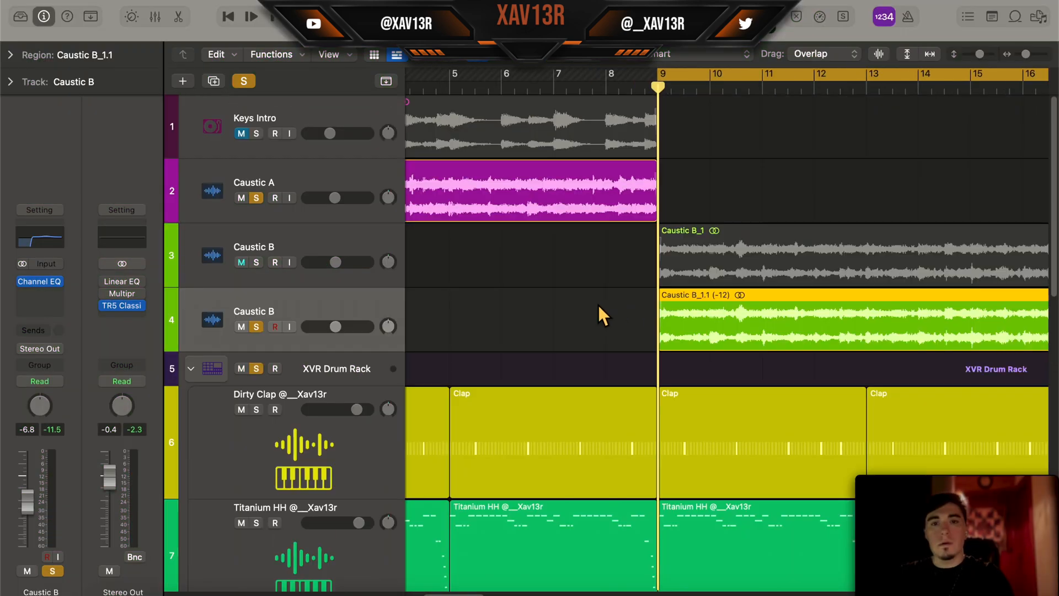
scroll(600, 314, "left", 5)
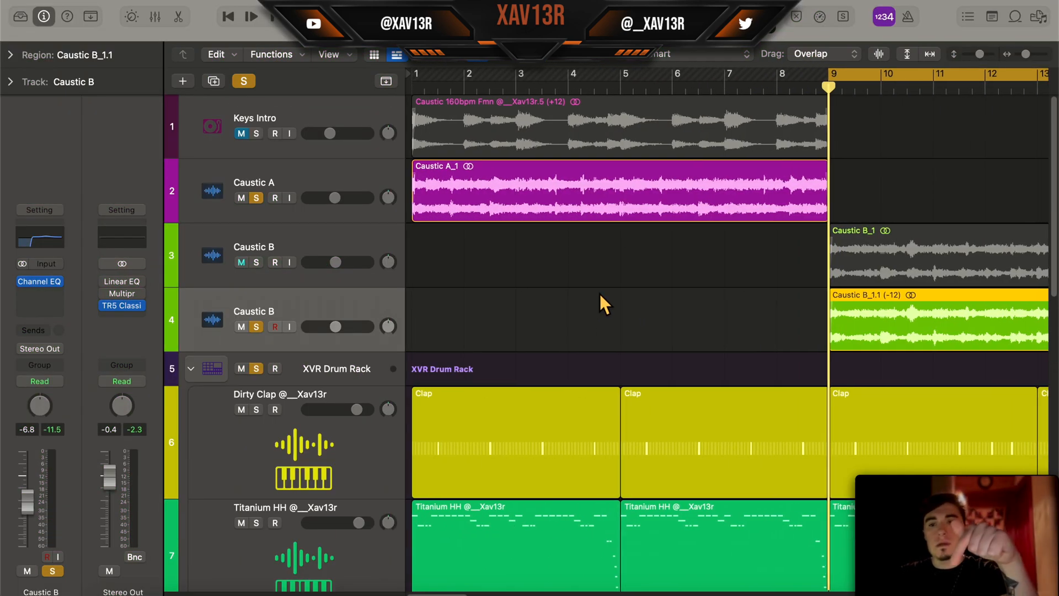